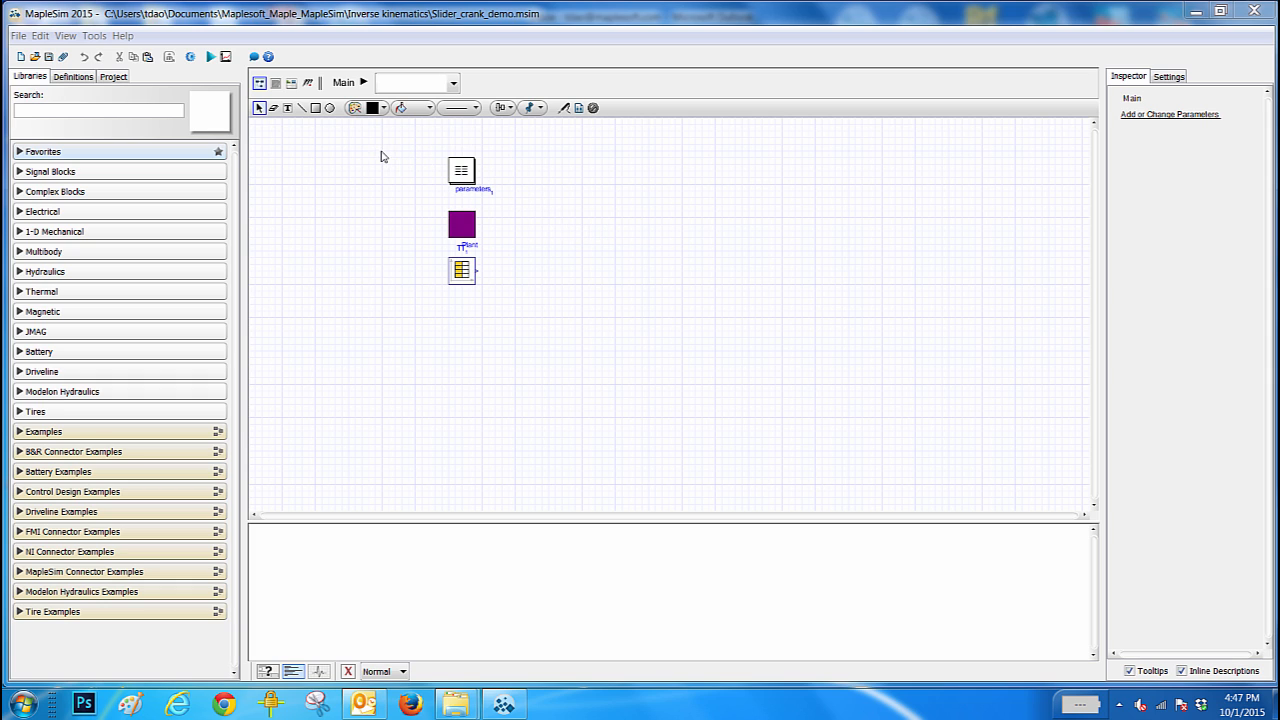
- Inspect the settings of the parameters block, the Plant subsystem and the time table block in the main model
left_click(463, 169)
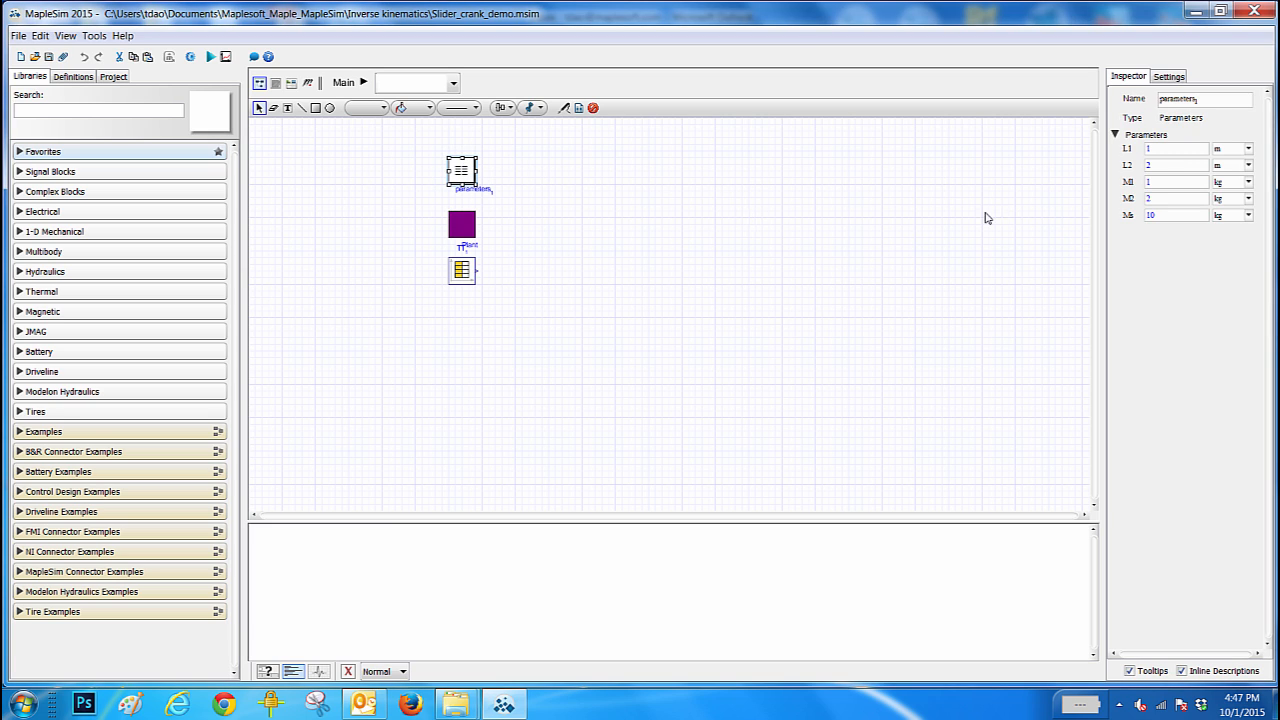
left_click(1160, 150)
left_click(462, 222)
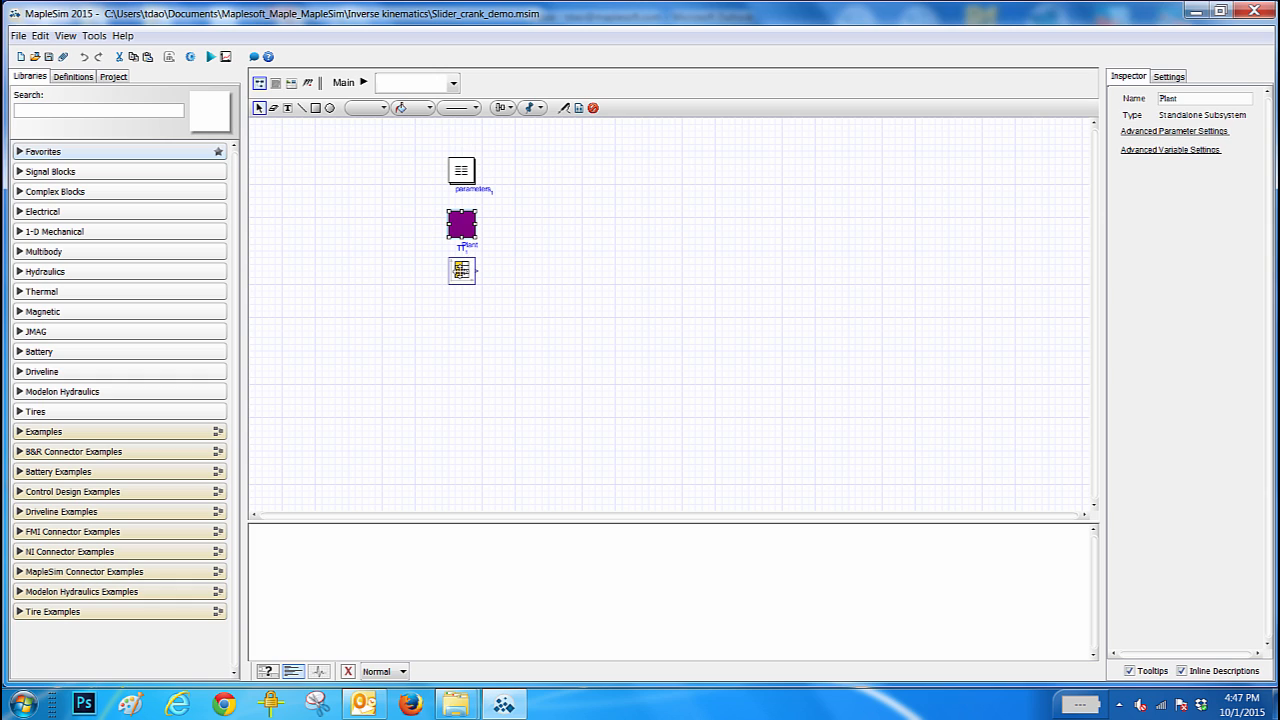
left_click(461, 270)
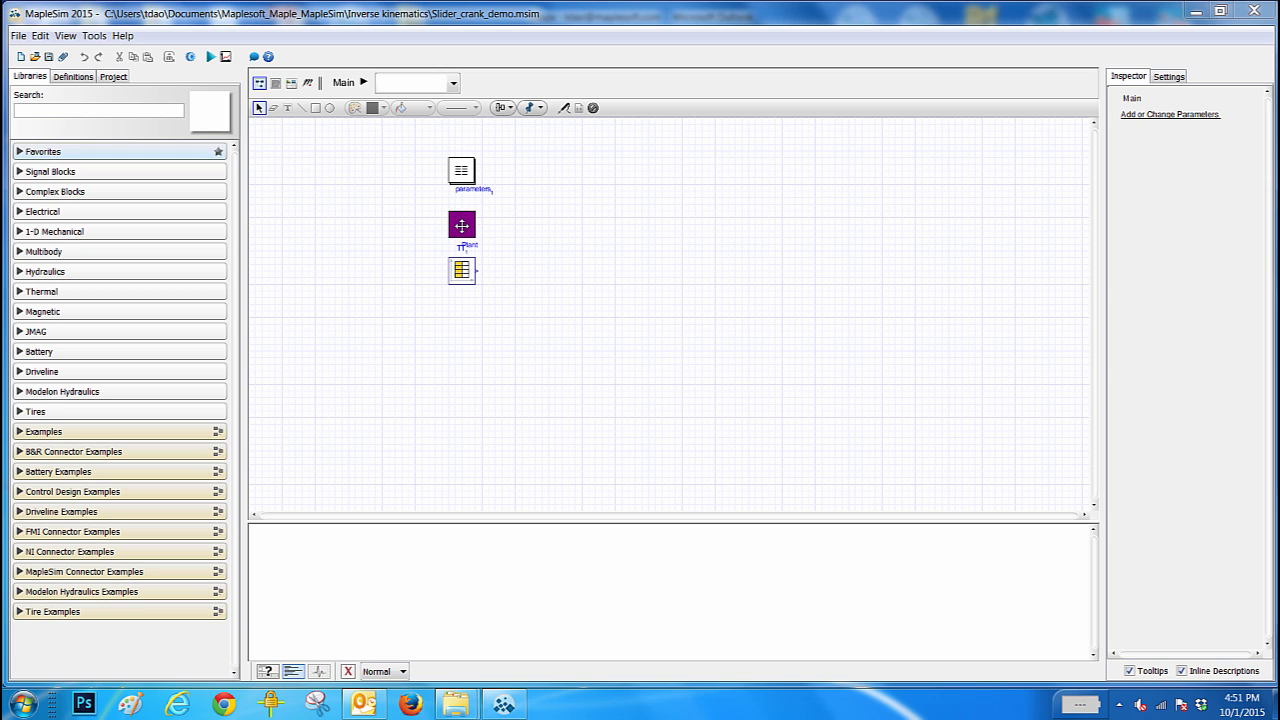
- Open the Plant subsystem and run the slider-crank simulation
double_click(462, 226)
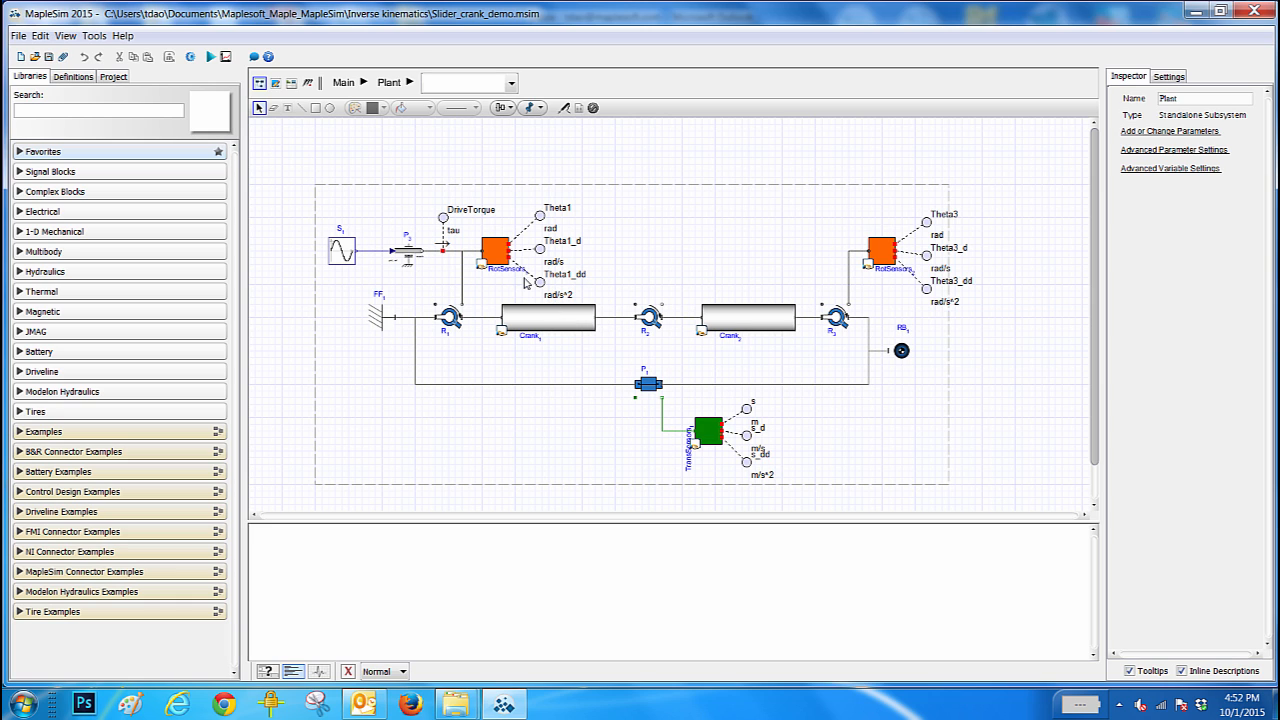
left_click(211, 58)
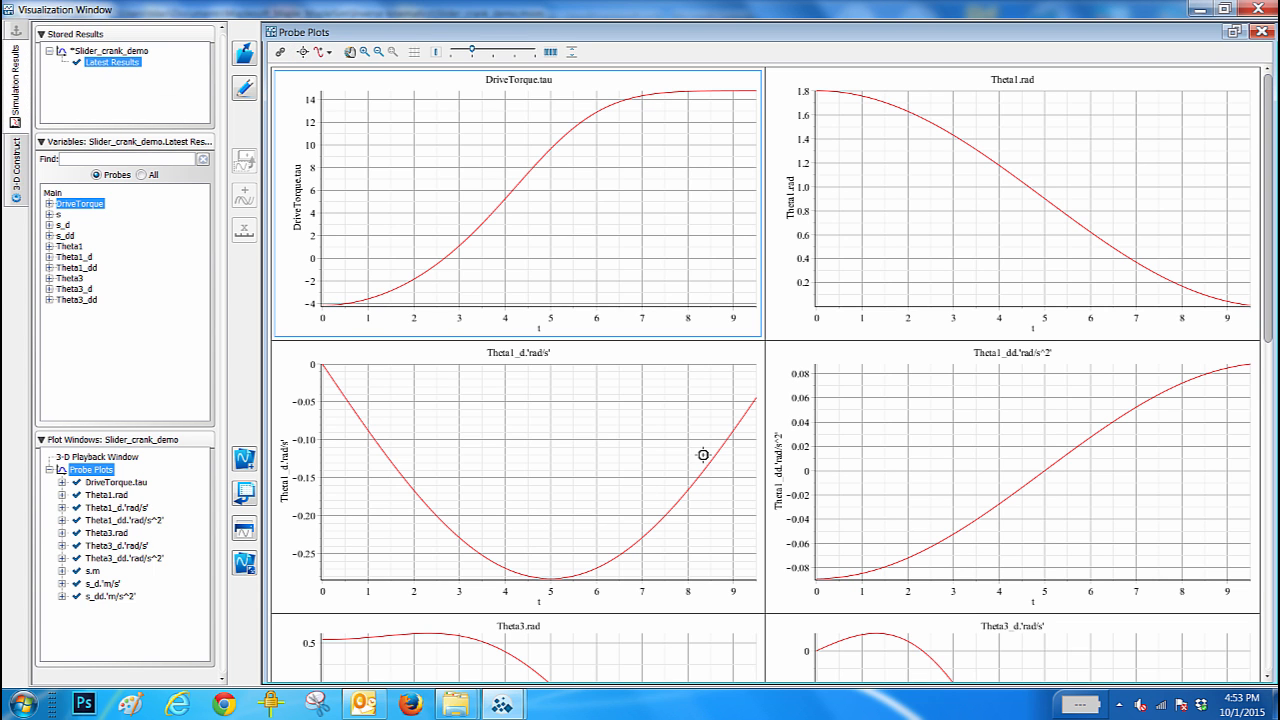
- Review the probe plots for drive torque, Theta1, Theta3 and slider motion, and minimize the results window
left_click_drag(1269, 306, 1269, 314)
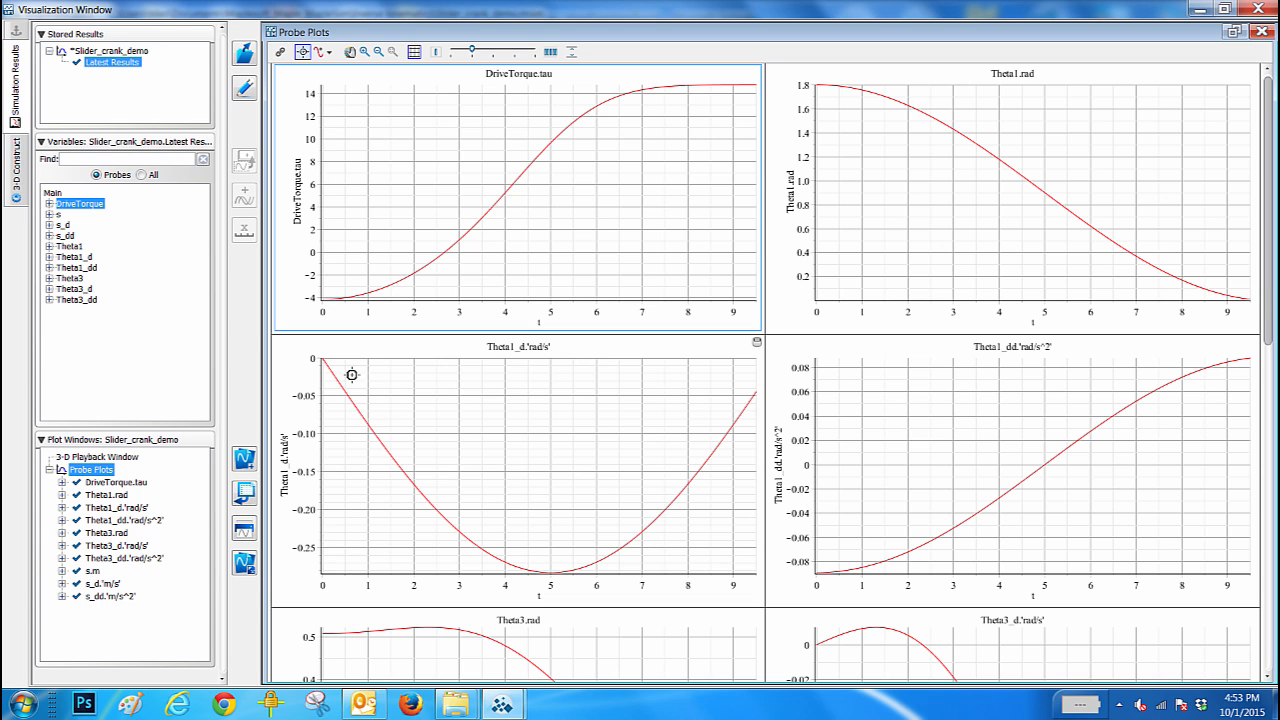
scroll(343, 371, "down", 1)
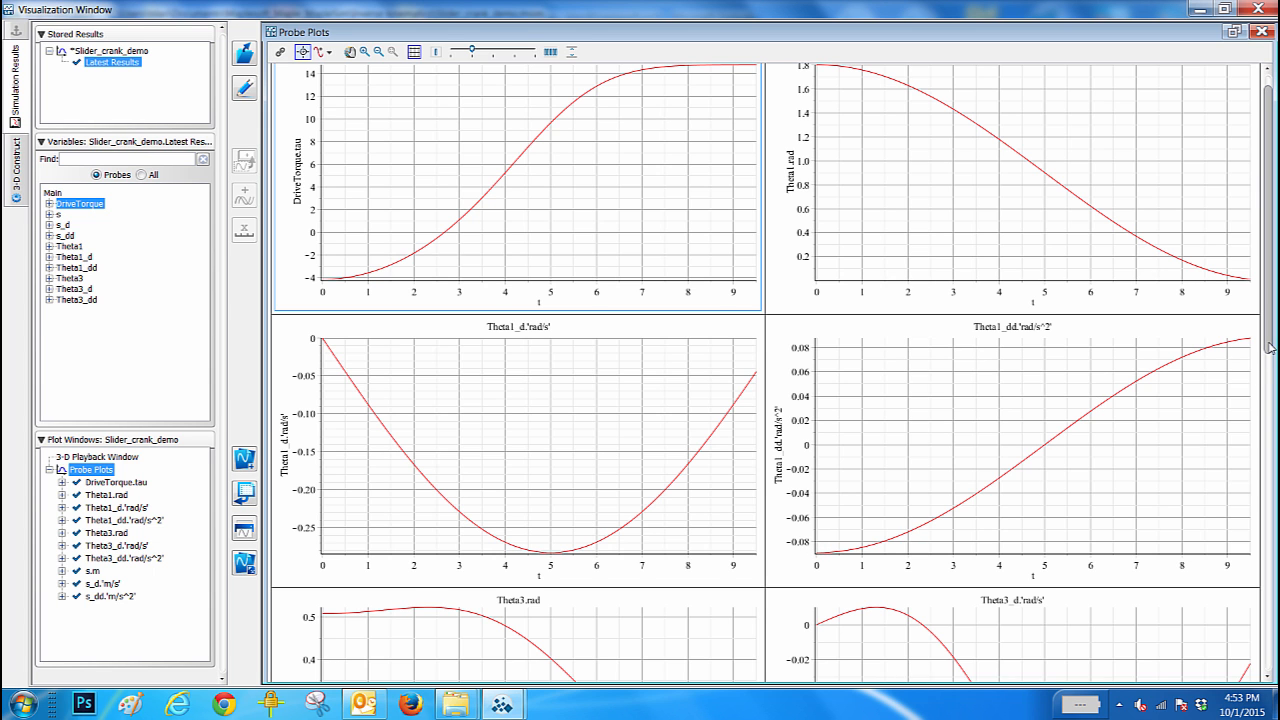
left_click_drag(1272, 349, 1261, 522)
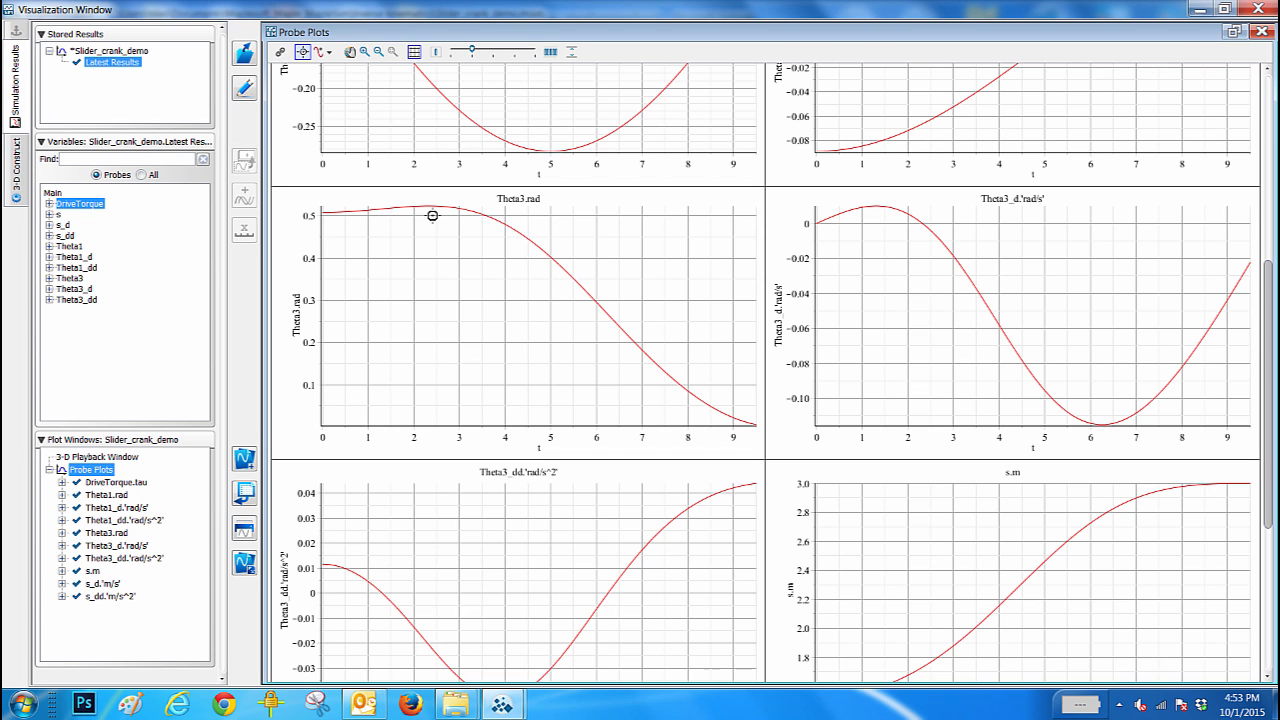
scroll(968, 288, "down", 2)
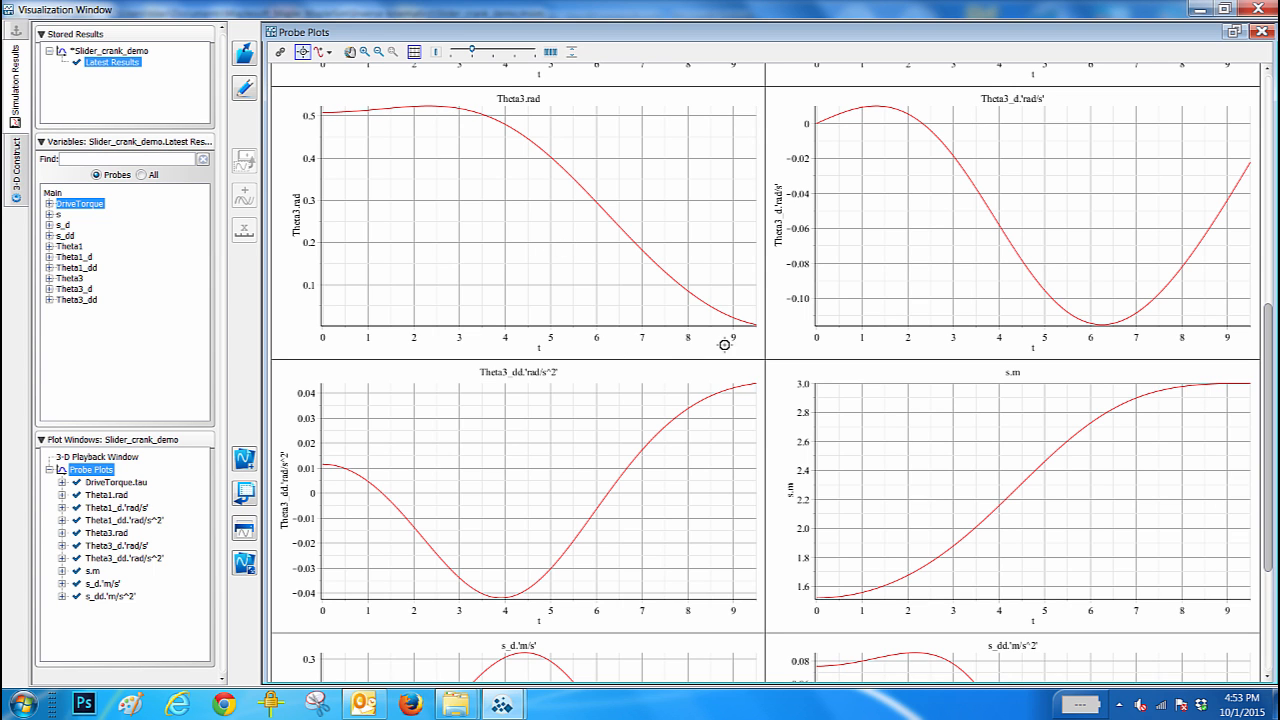
scroll(940, 443, "down", 4)
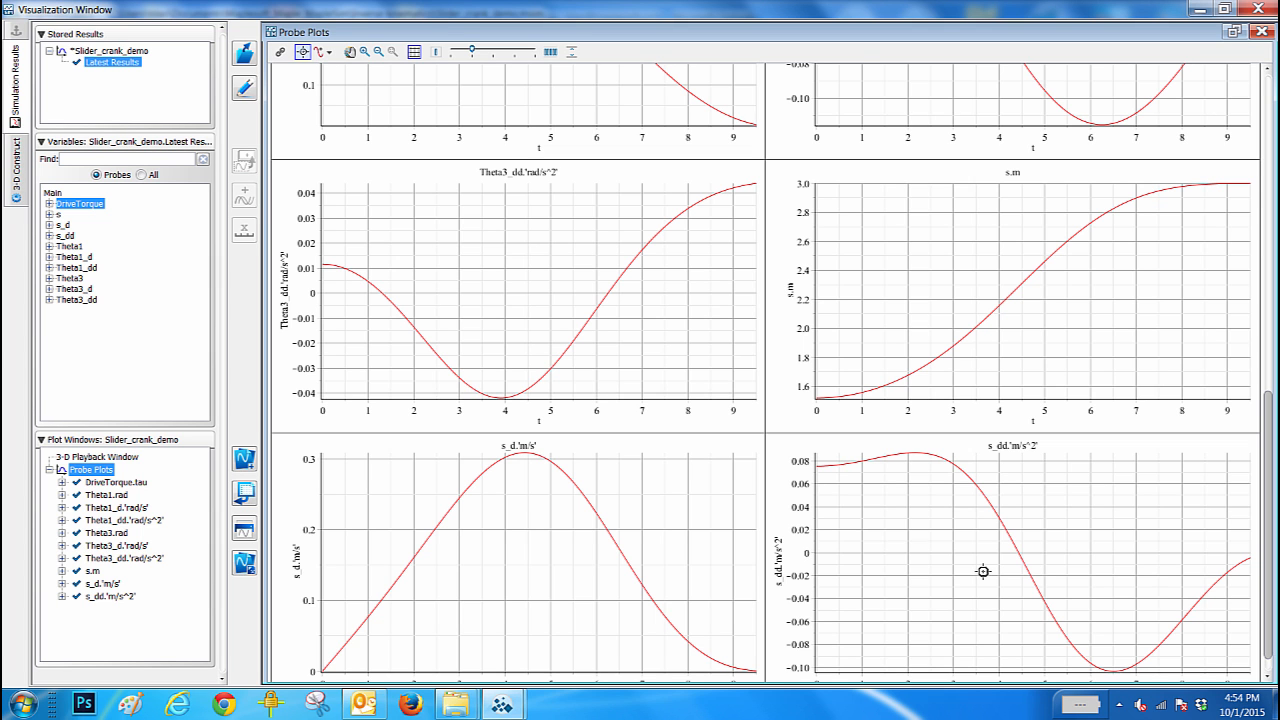
left_click(1199, 11)
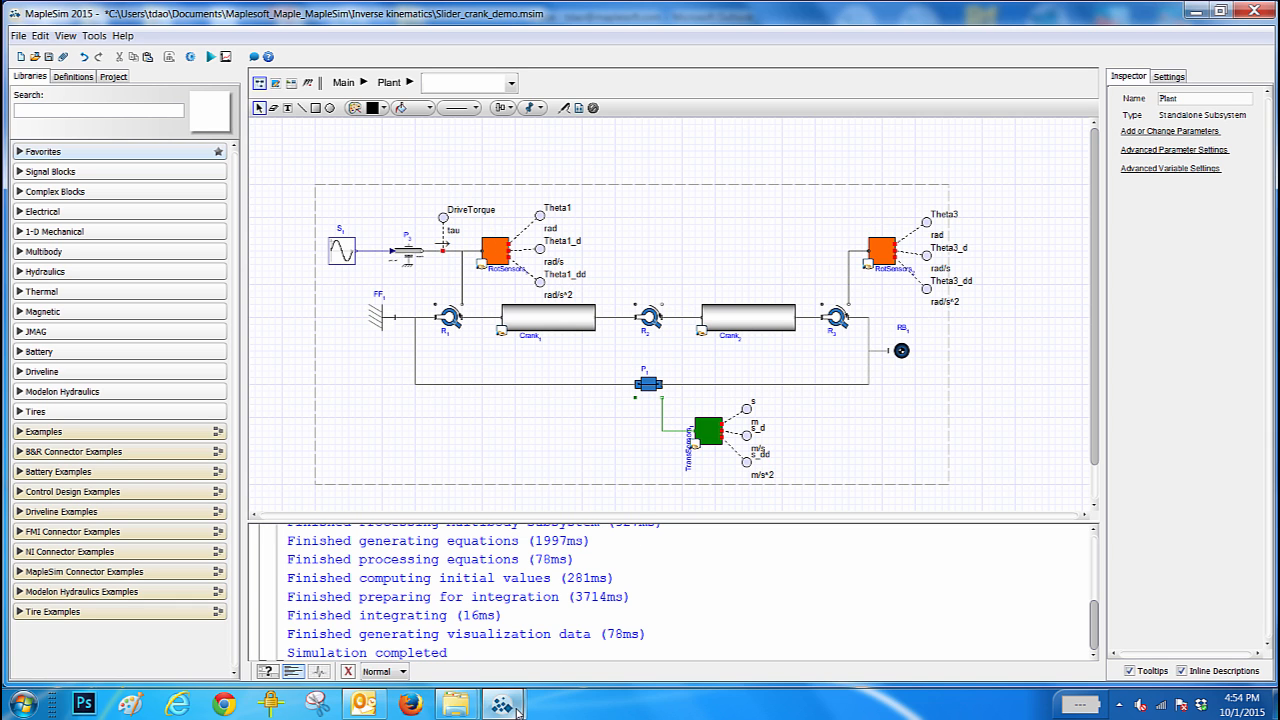
- Export the probe plot data as an Excel file, overwriting ProfileData.xls in the Inverse kinematics folder
mouse_move(502, 704)
left_click(414, 610)
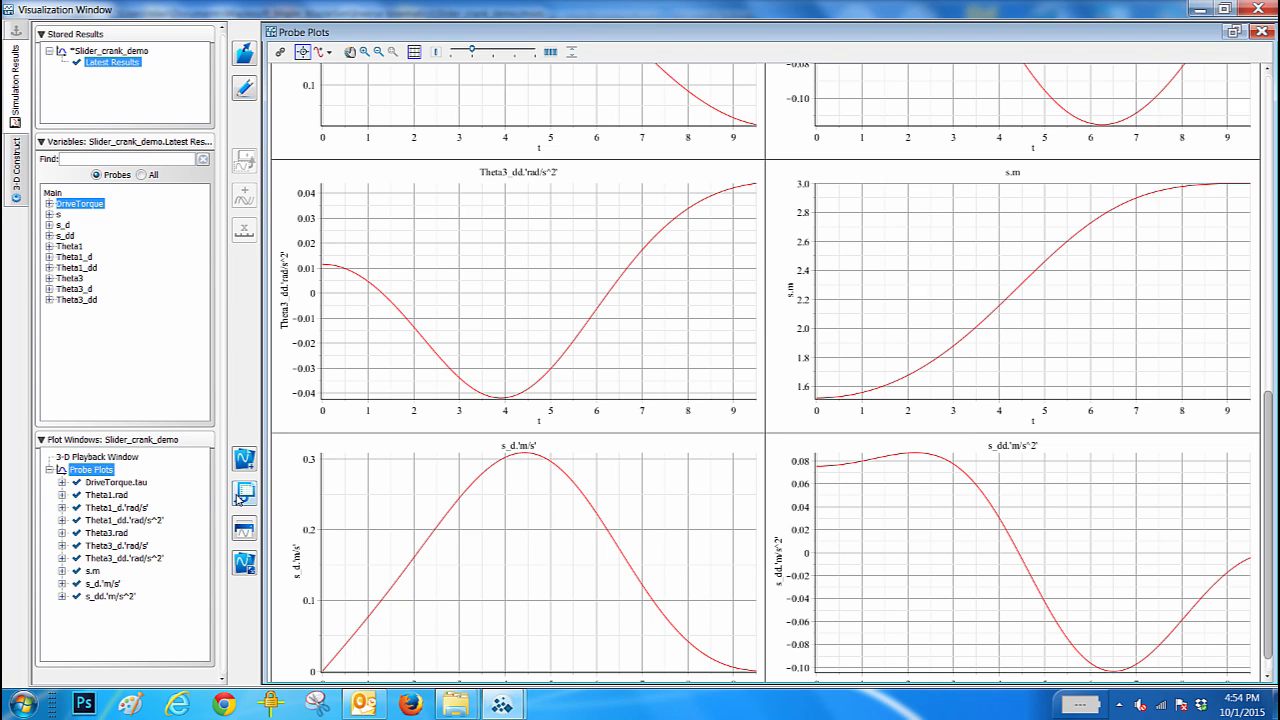
left_click(245, 494)
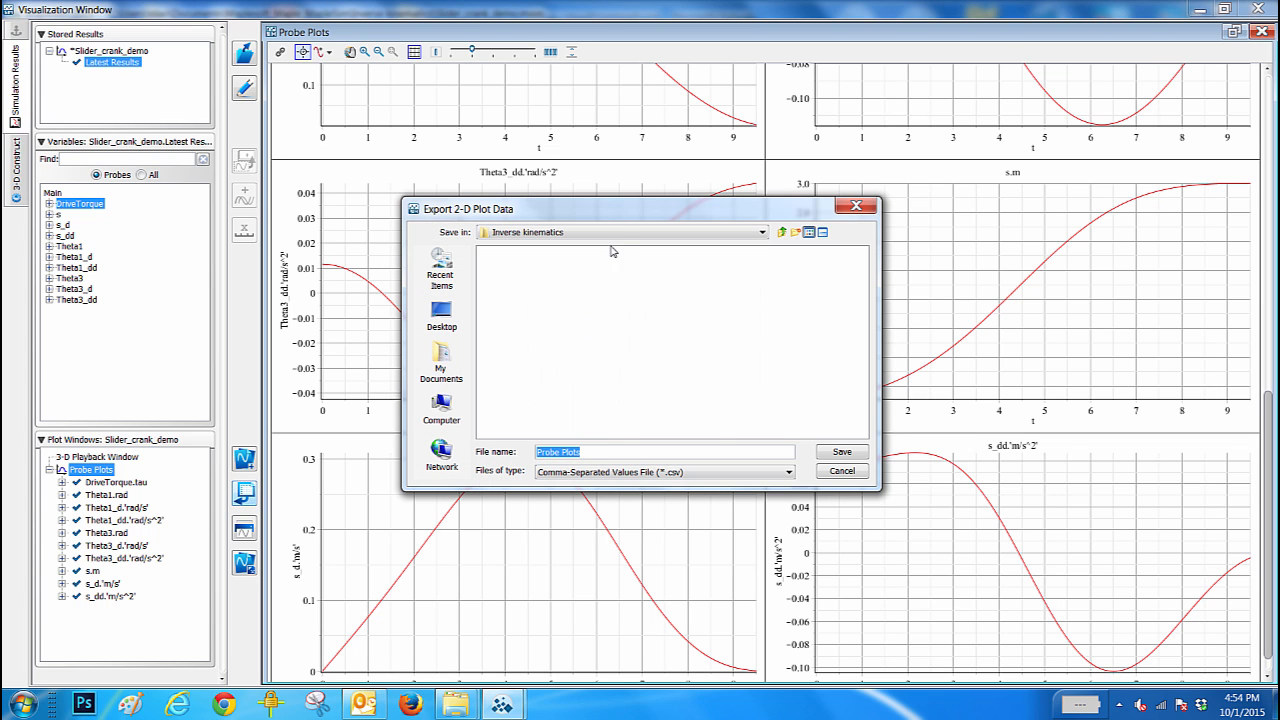
left_click(660, 479)
left_click(659, 487)
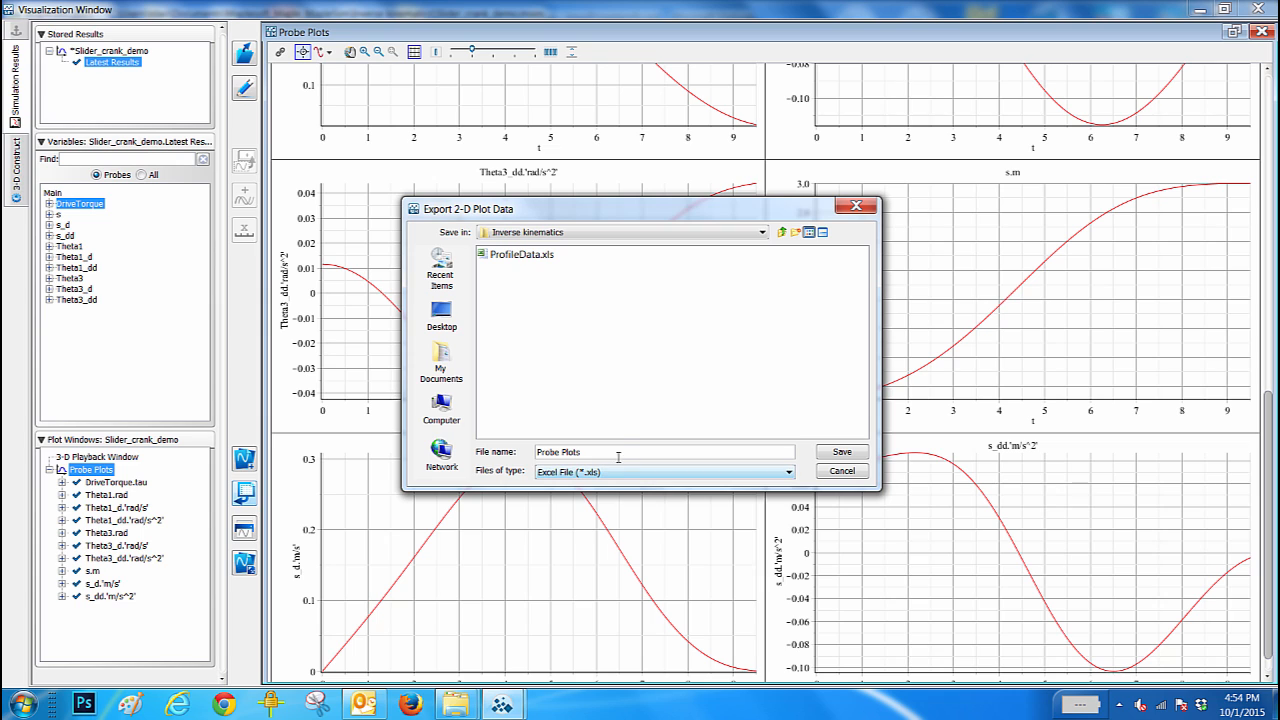
left_click(526, 258)
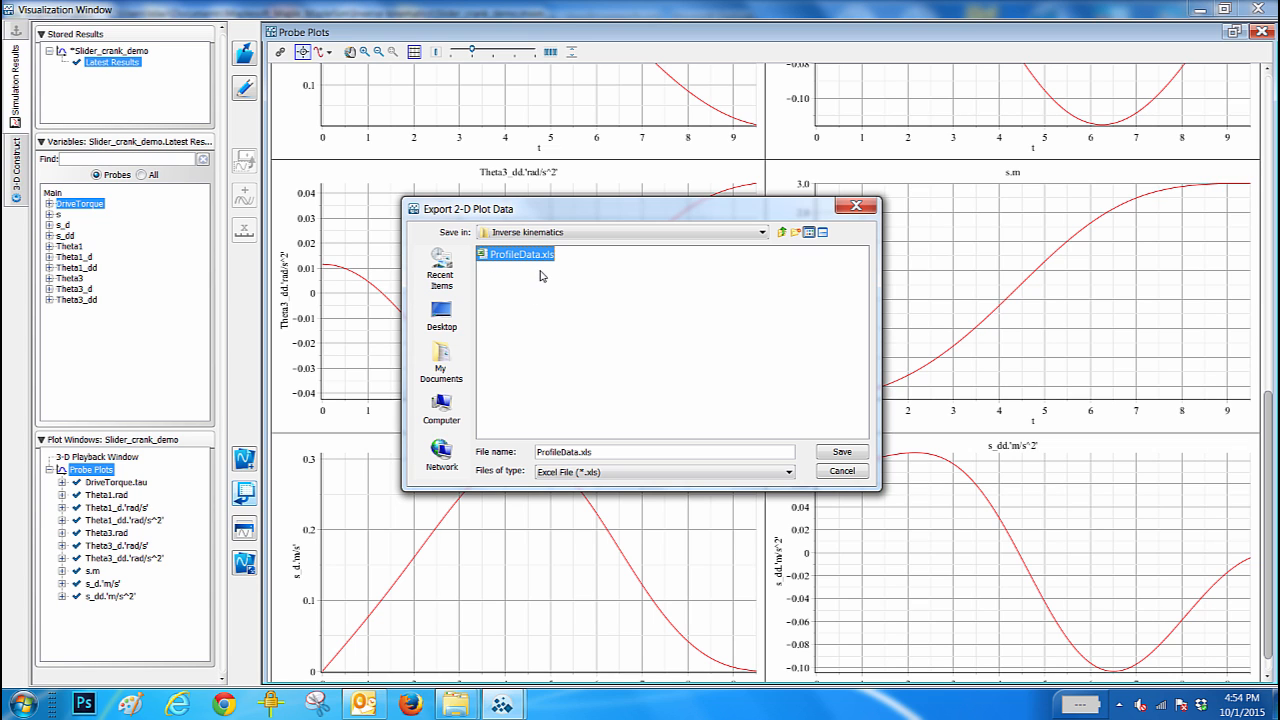
left_click(840, 452)
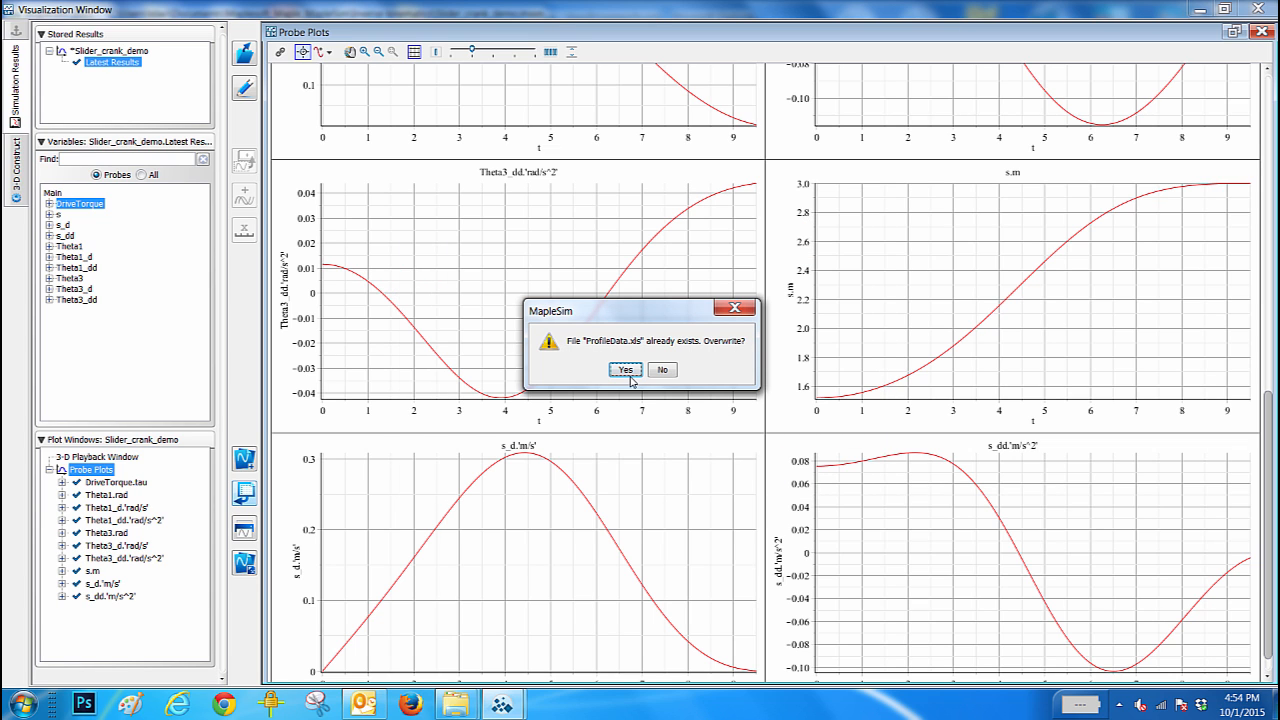
left_click(625, 371)
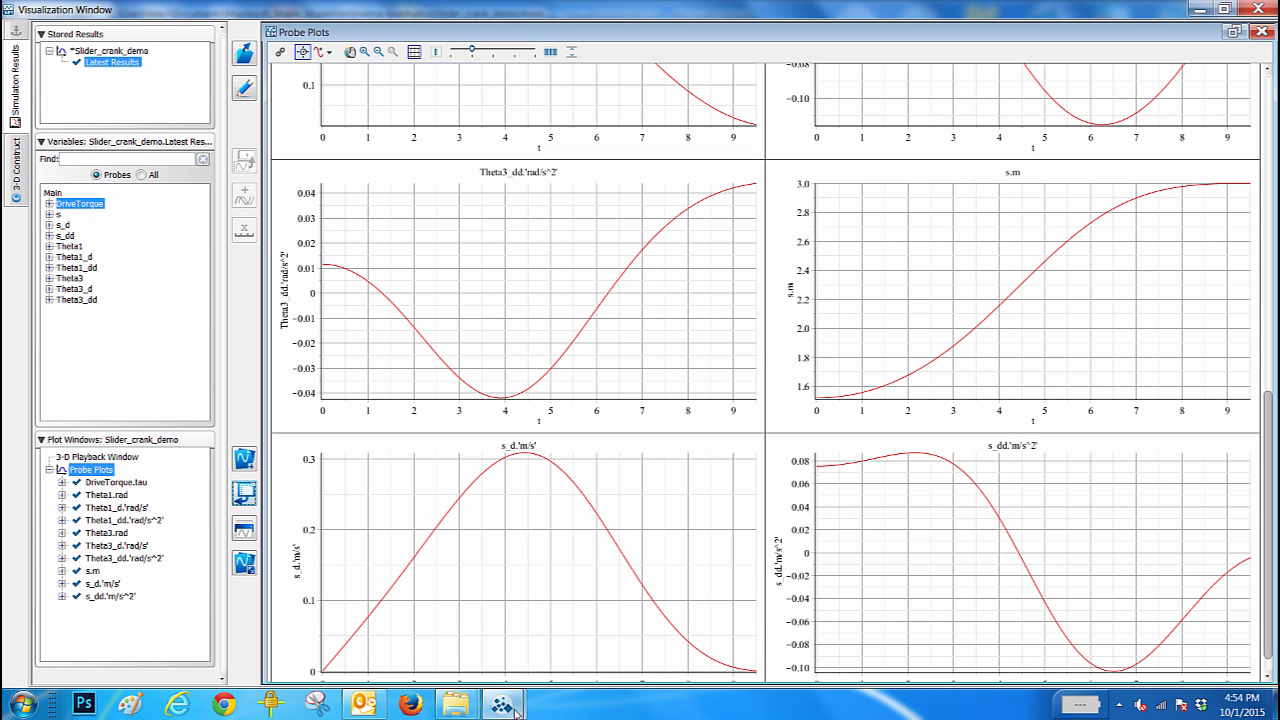
- Return to the MapleSim model and open its attached data set ProfileData.xls in Excel
mouse_move(510, 708)
left_click(411, 561)
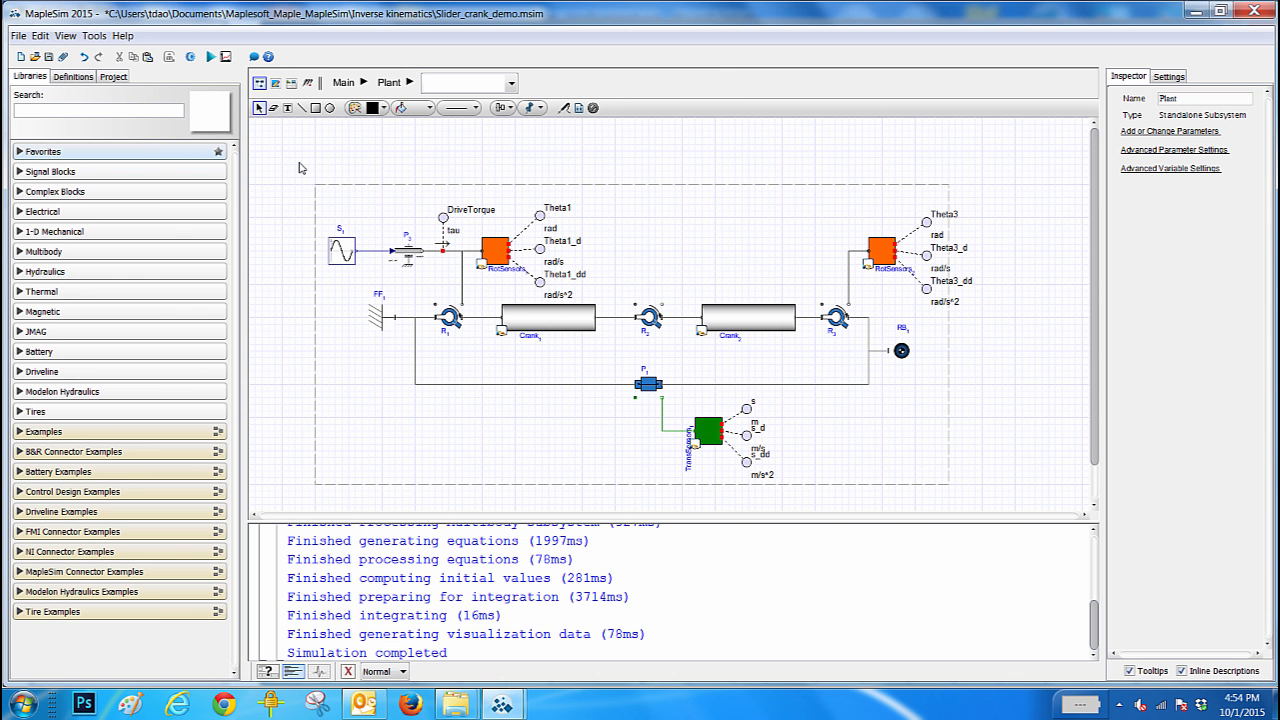
left_click(115, 77)
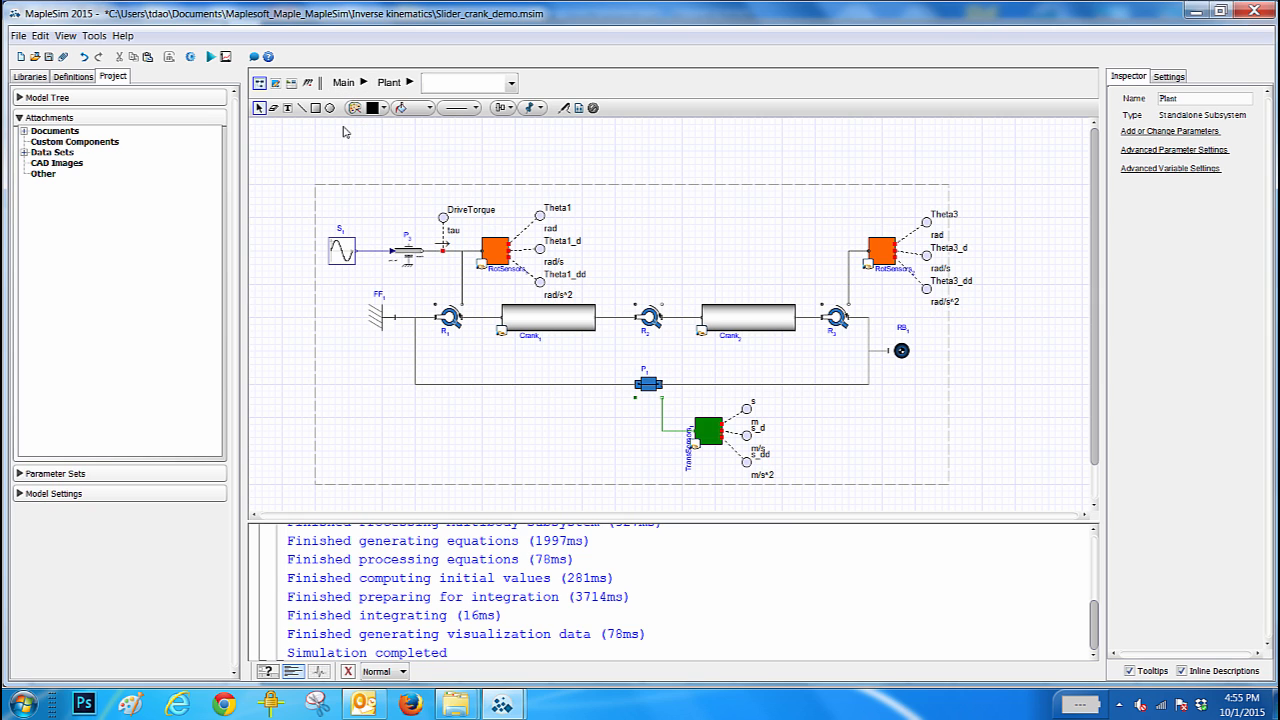
left_click(25, 153)
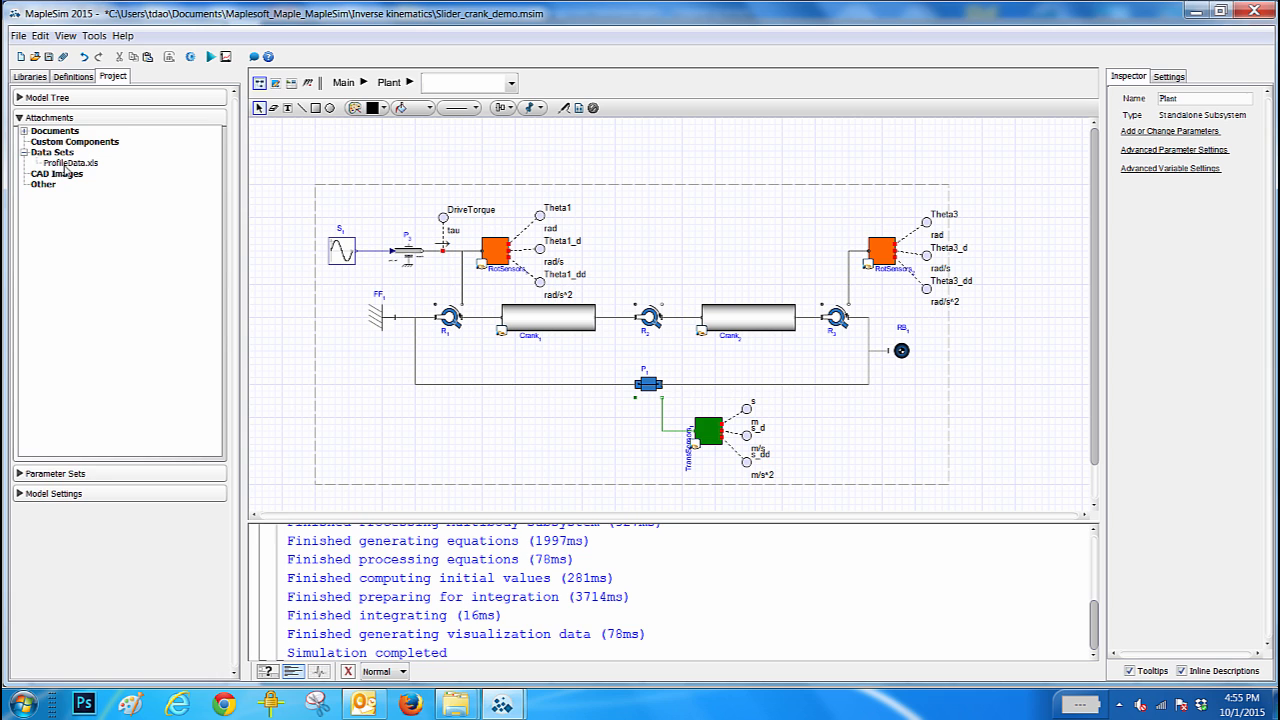
double_click(70, 163)
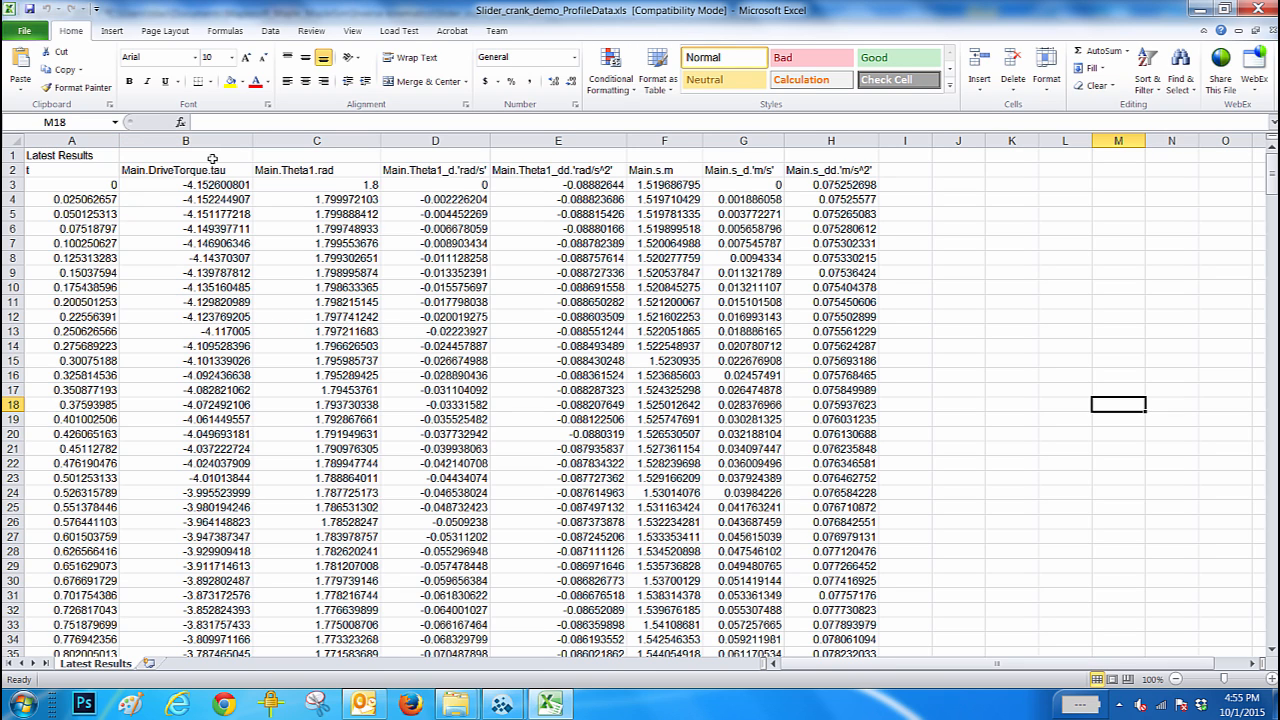
- Examine the Theta1 angle, velocity, acceleration and slider displacement columns, and minimize the spreadsheet
left_click(326, 140)
left_click(438, 141)
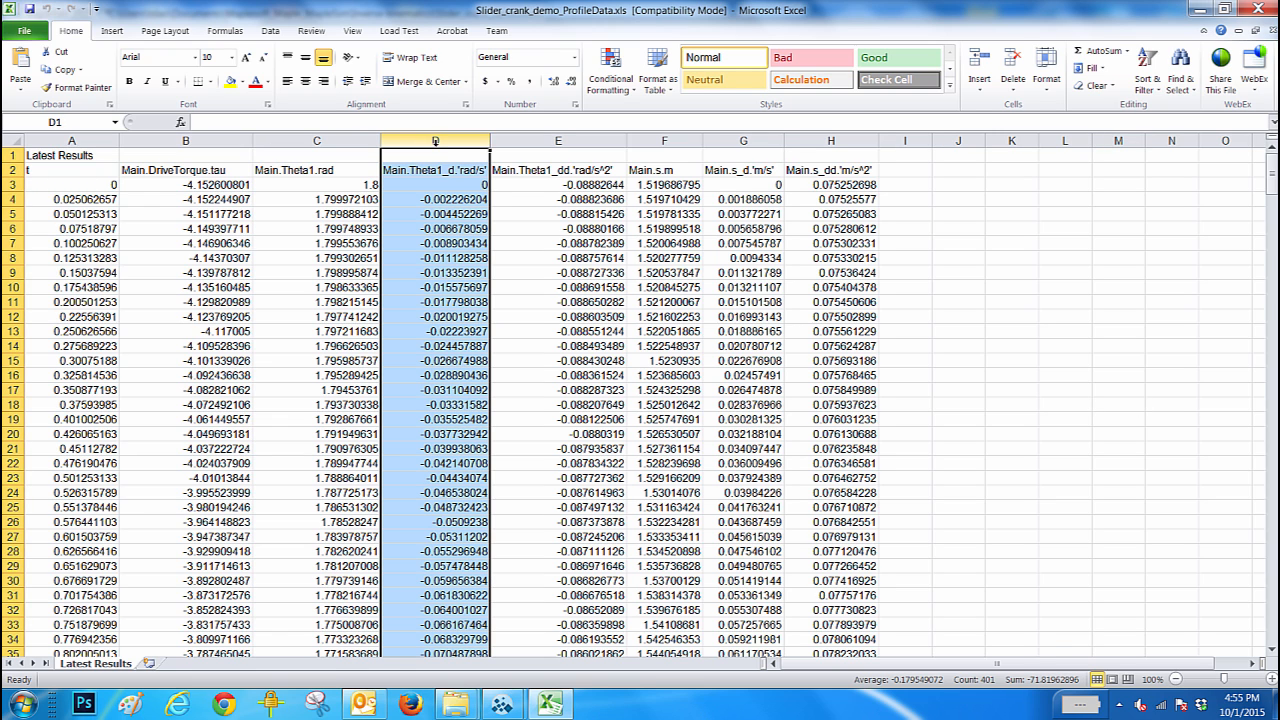
left_click(552, 141)
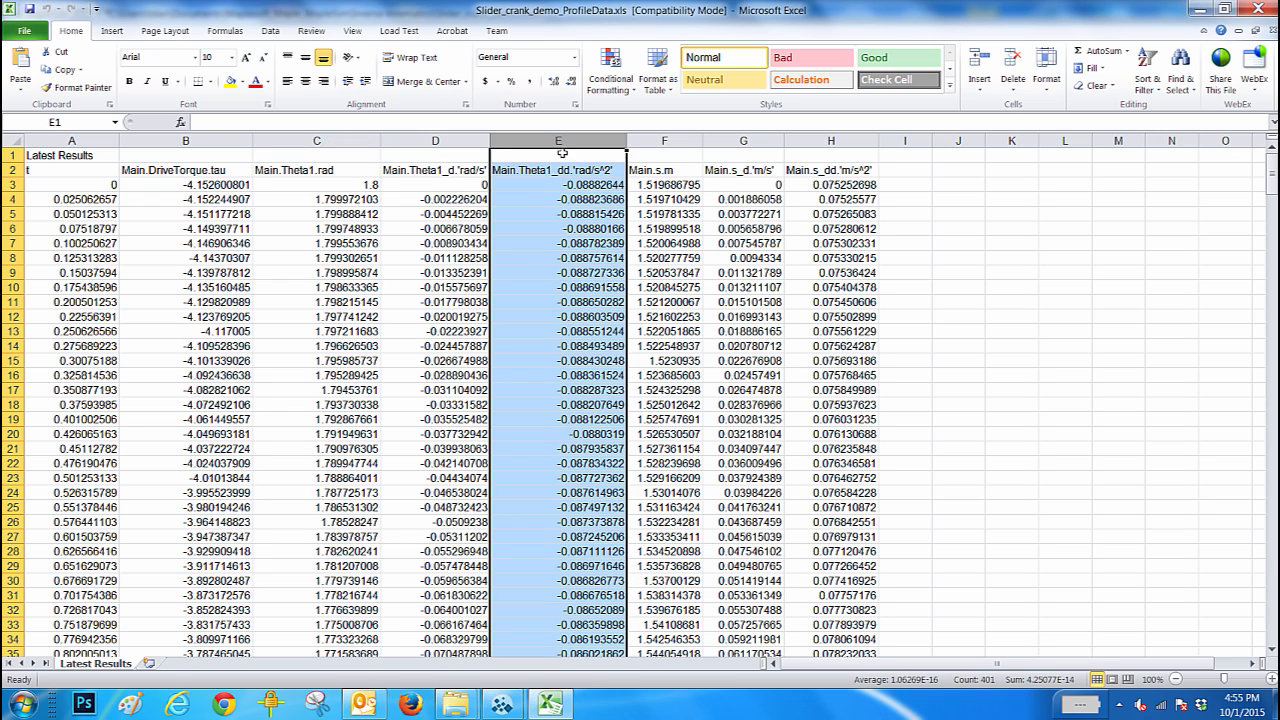
left_click(668, 144)
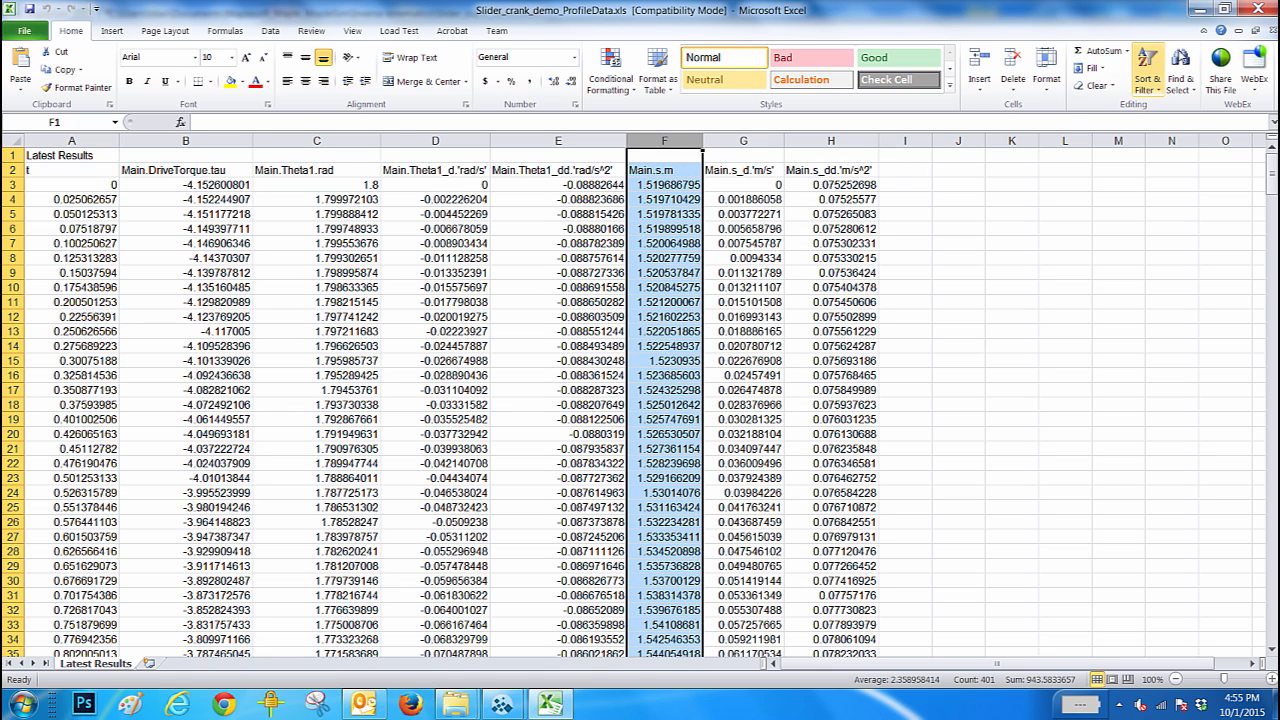
left_click(1195, 9)
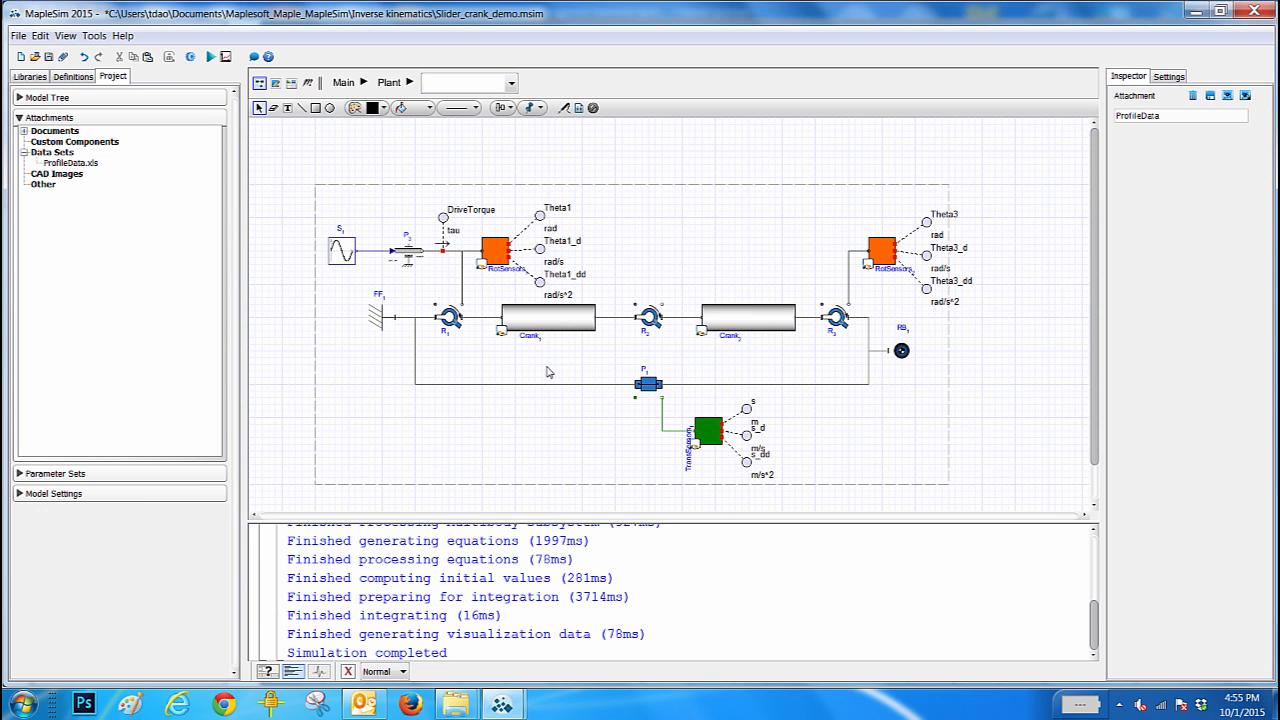
- Set the main model's time table block to use the attached ProfileData.xls data and check its columns setting
left_click(355, 86)
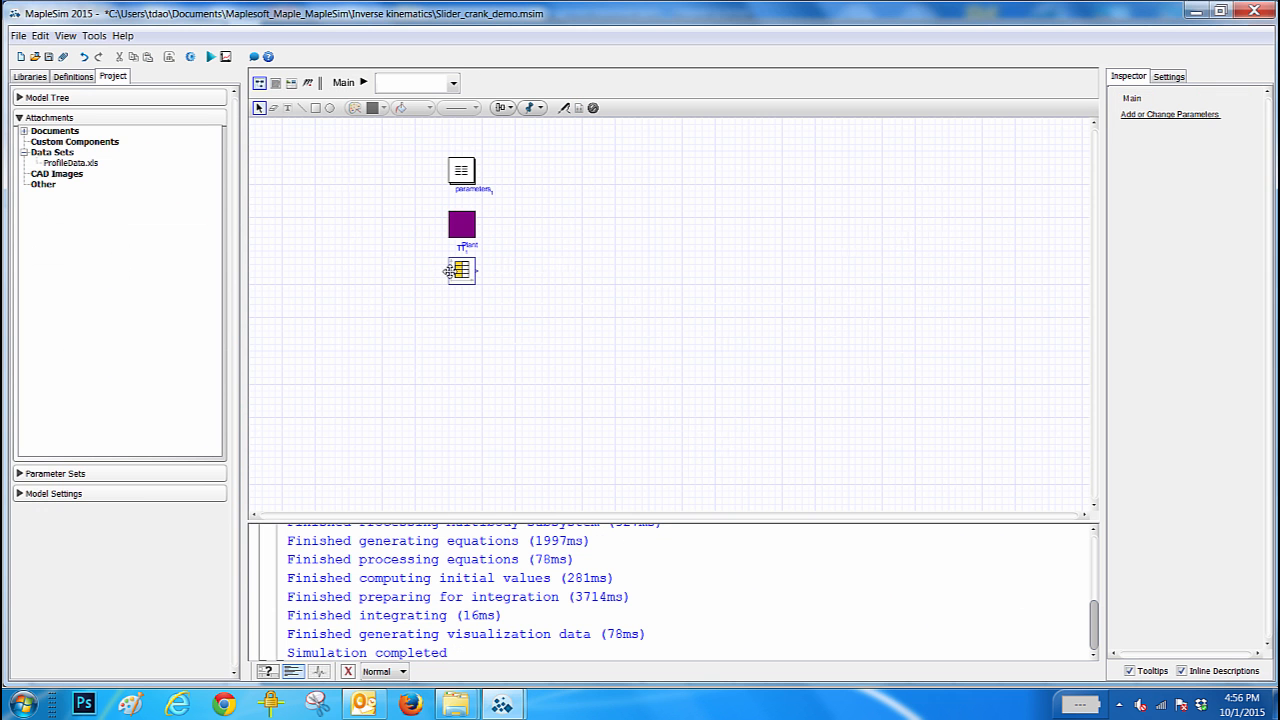
left_click(455, 270)
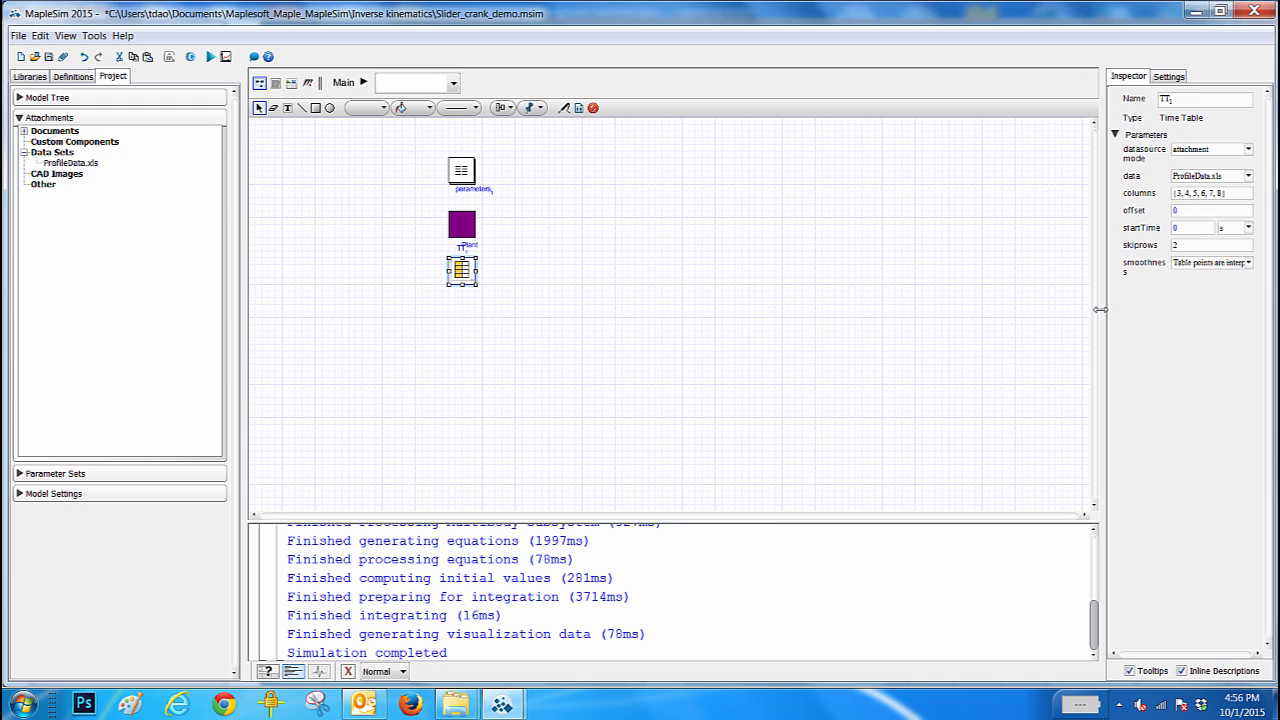
left_click_drag(1101, 309, 1094, 310)
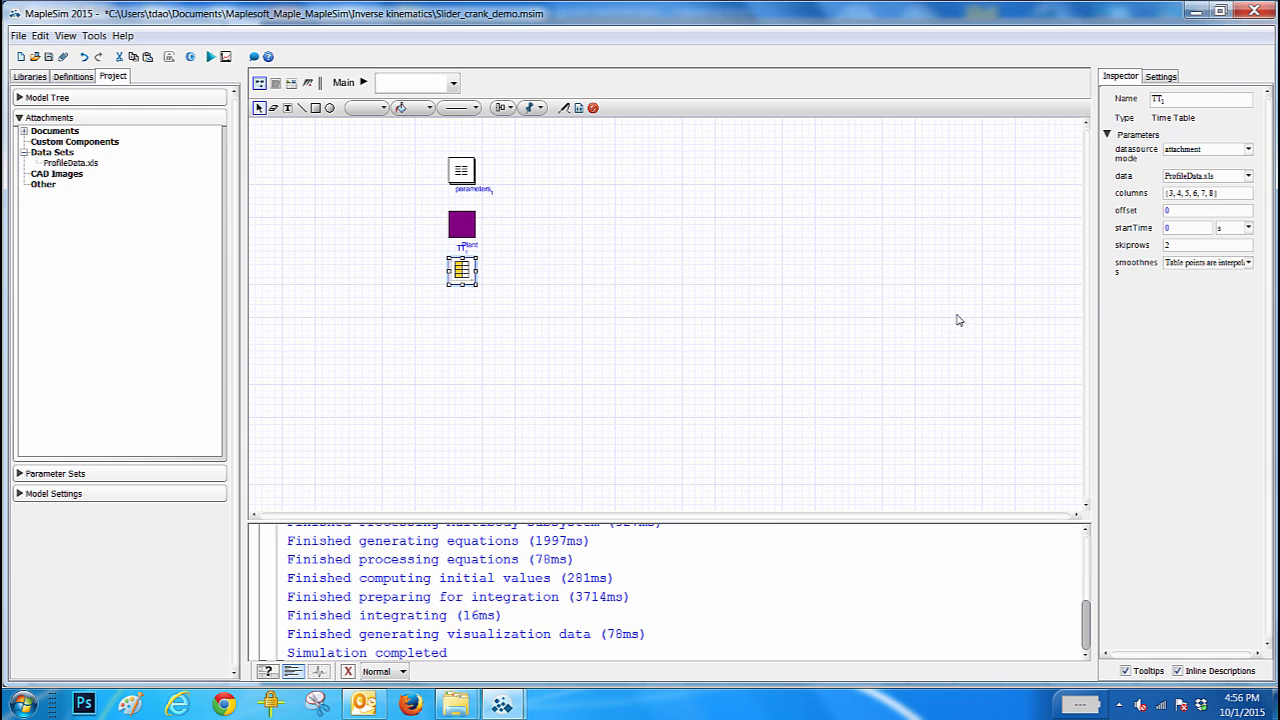
left_click(1232, 191)
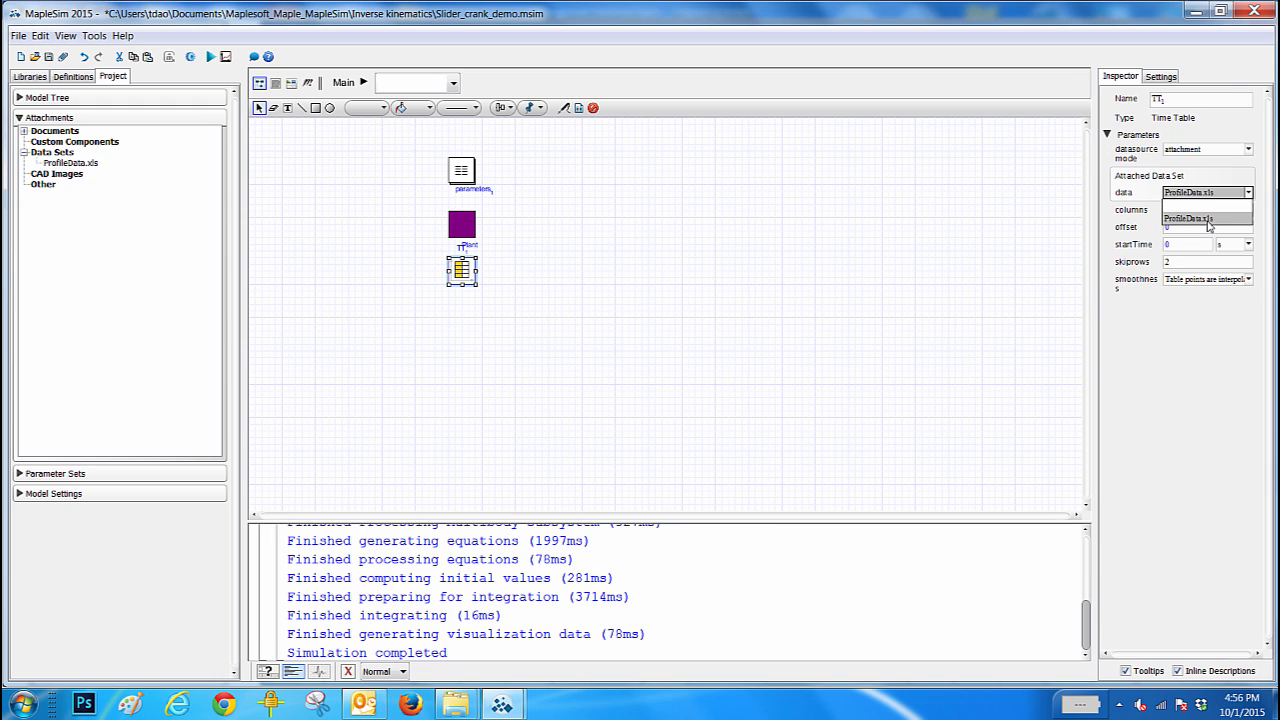
left_click(1208, 220)
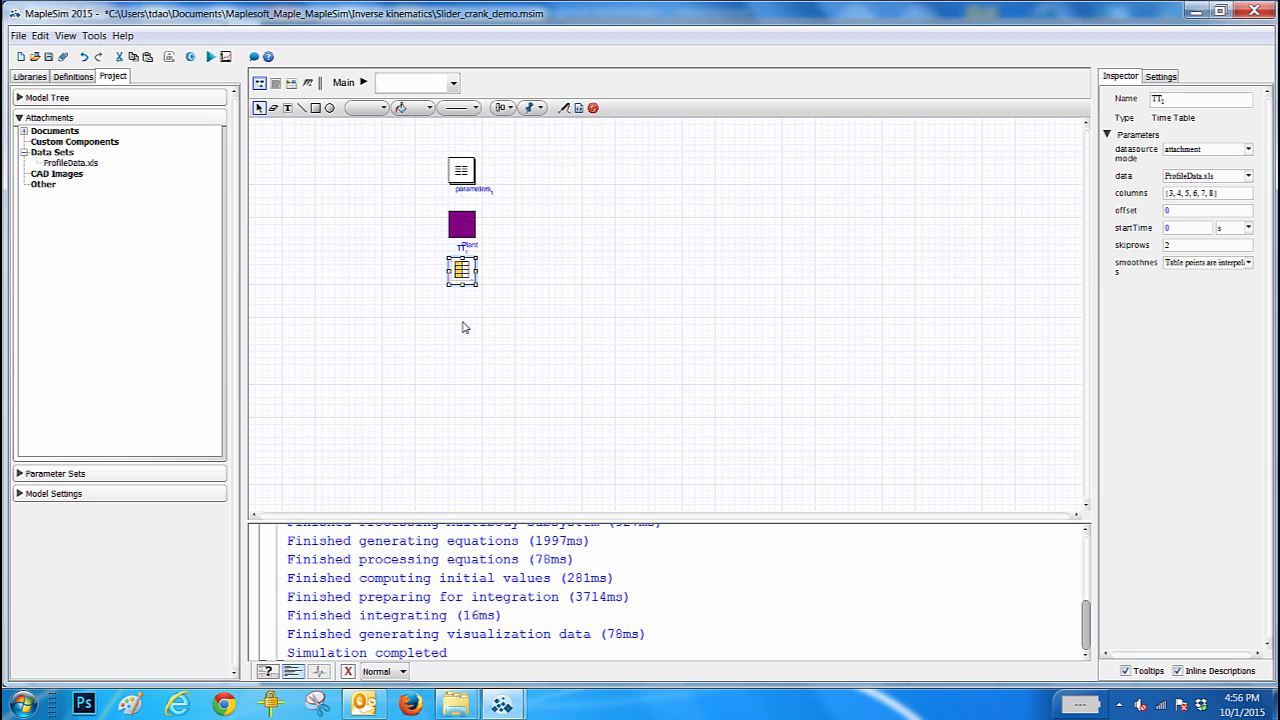
left_click(1175, 200)
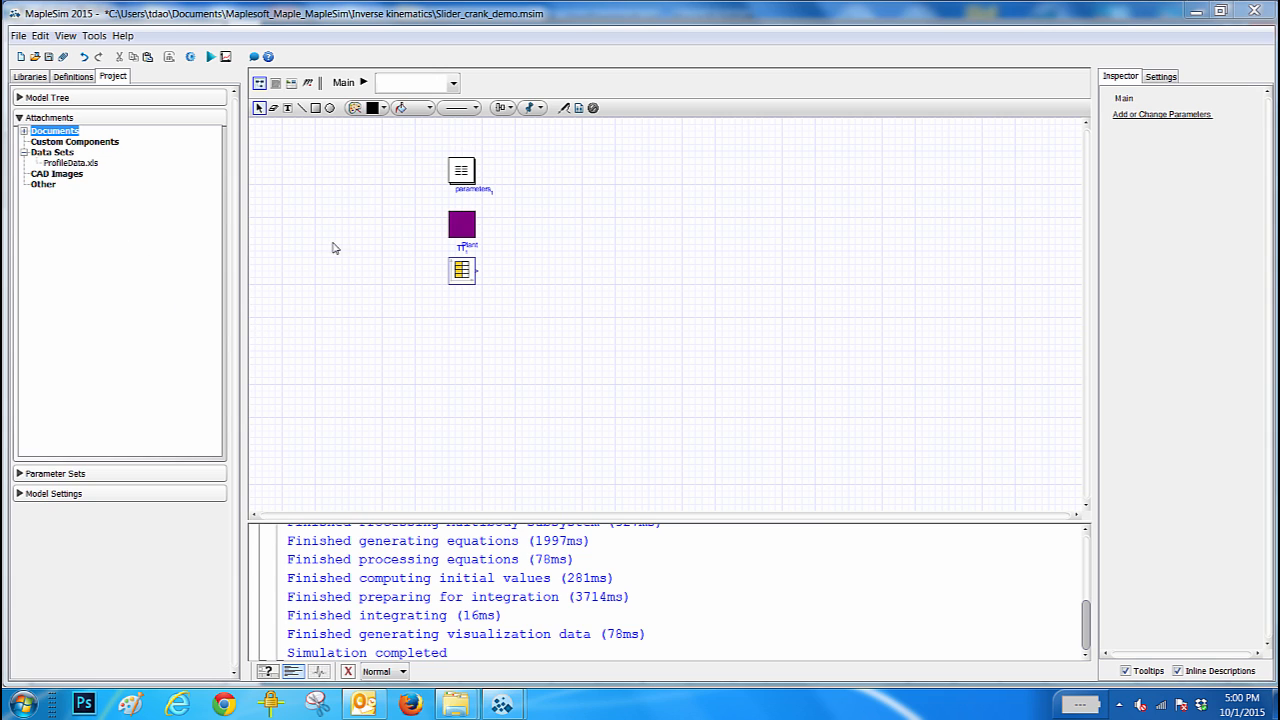
- Open the attached Analysis.mw document from the project's documents in Maple
left_click(113, 79)
left_click(23, 132)
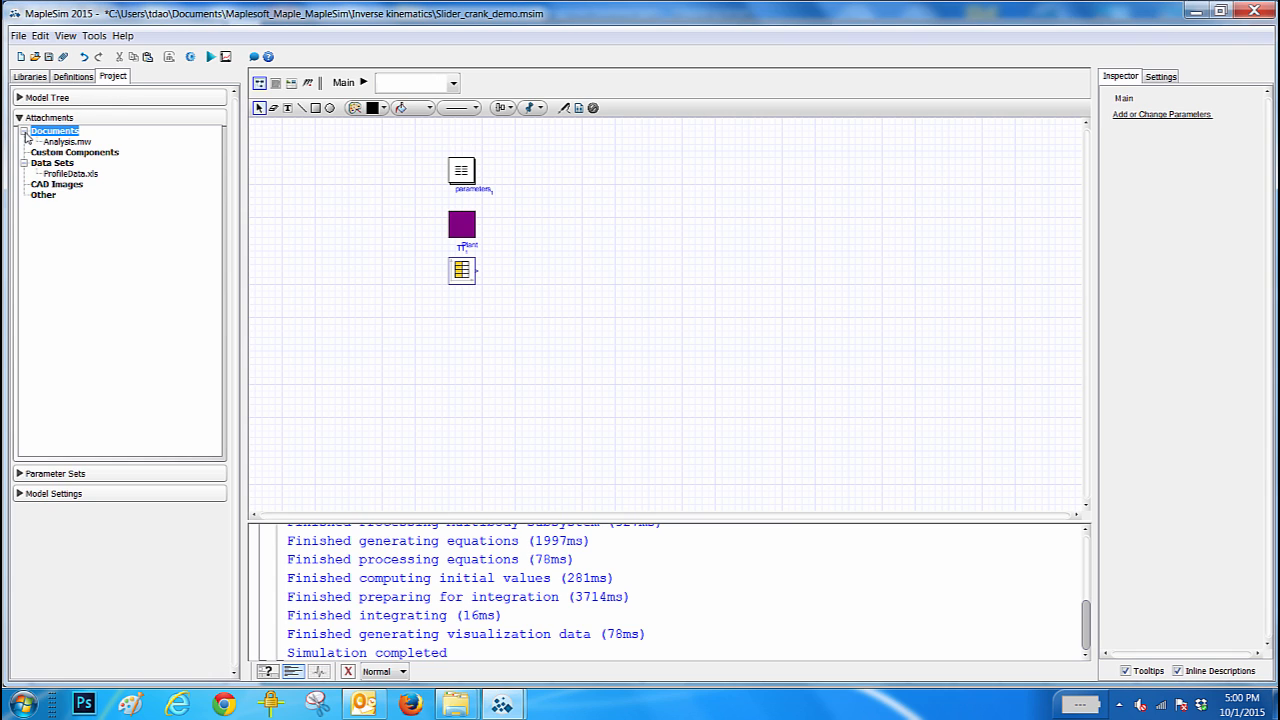
double_click(84, 146)
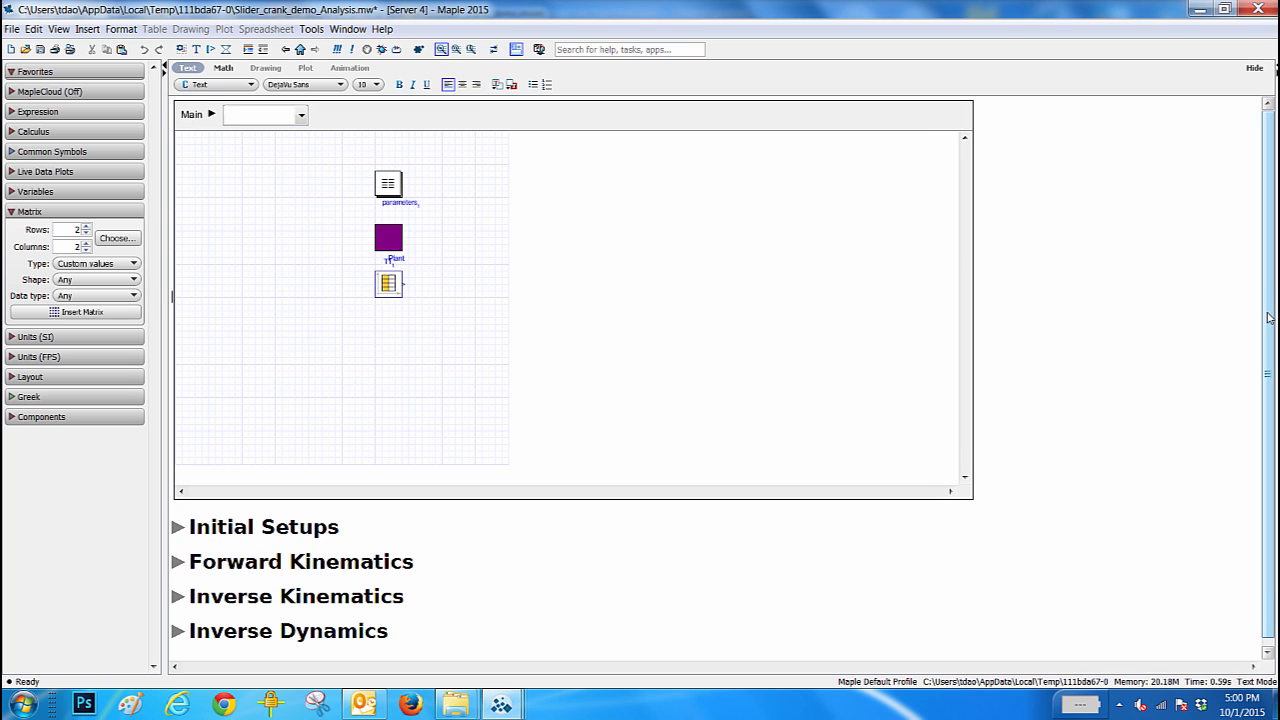
- Display the Plant subsystem in the worksheet's embedded model diagram and bring its whole mechanism into view
mouse_move(1270, 316)
left_mouse_down()
mouse_move(1270, 332)
mouse_move(1274, 311)
left_mouse_up()
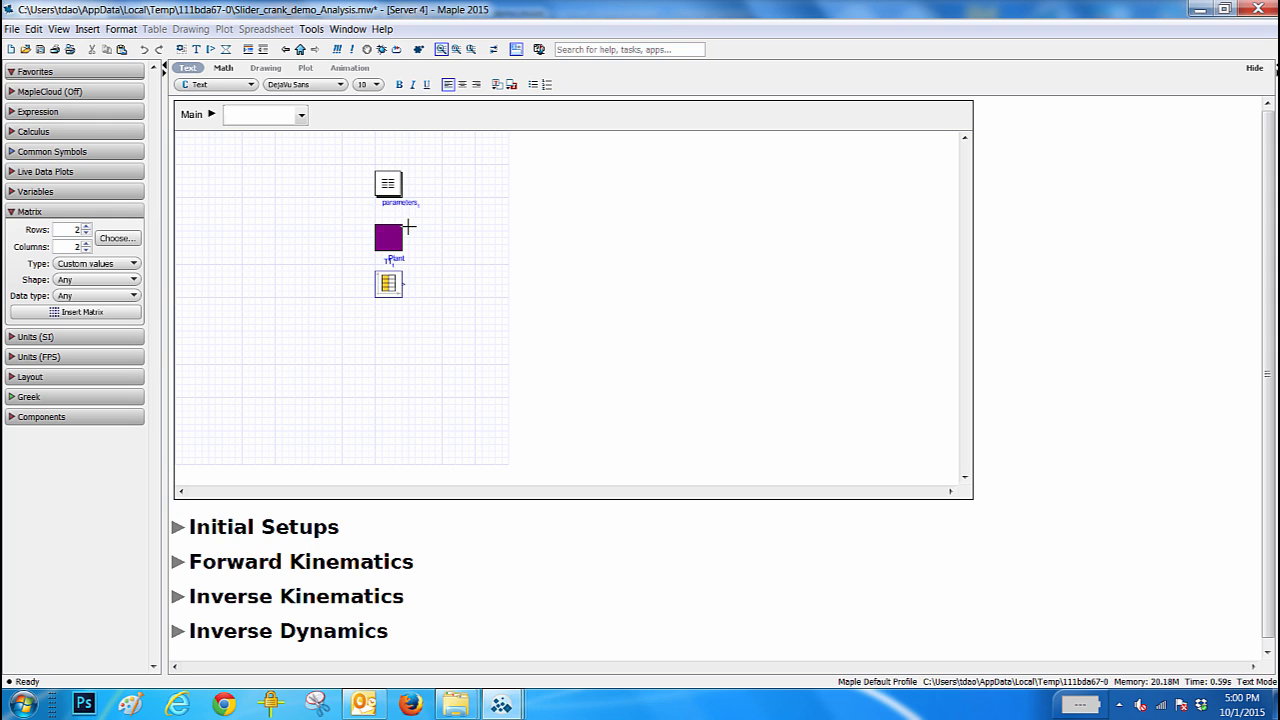
left_click(301, 118)
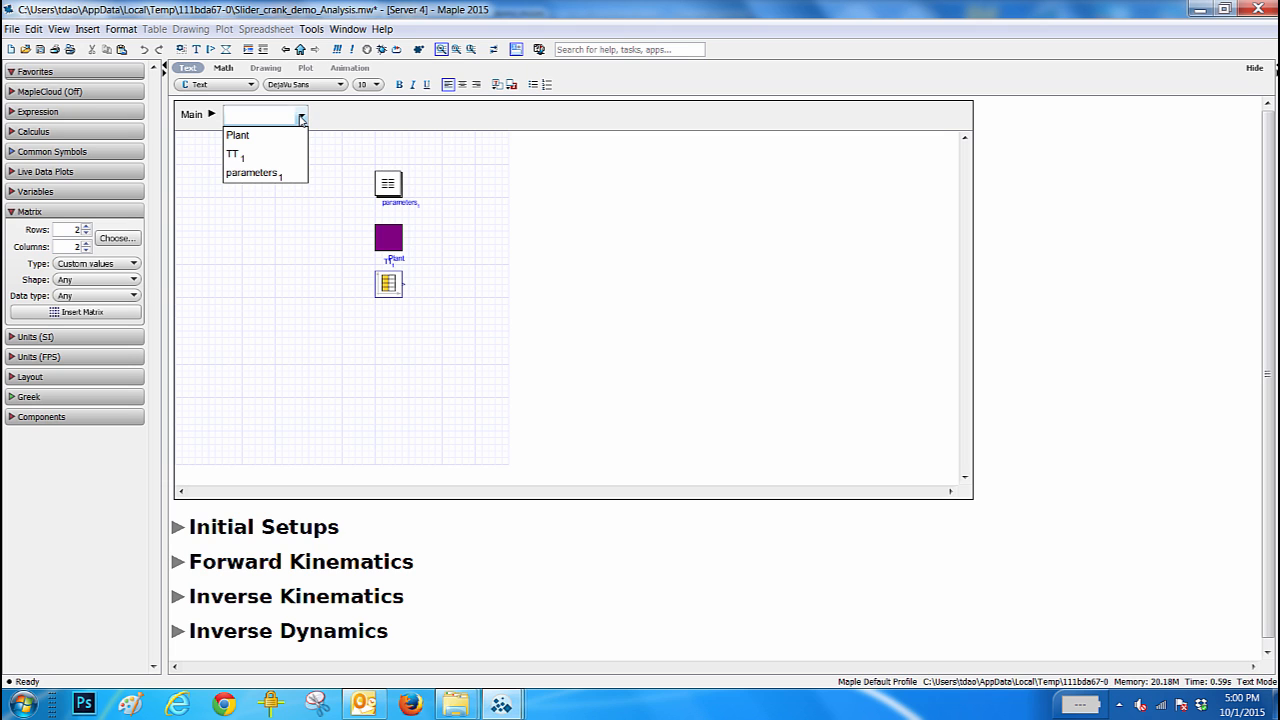
left_click(245, 135)
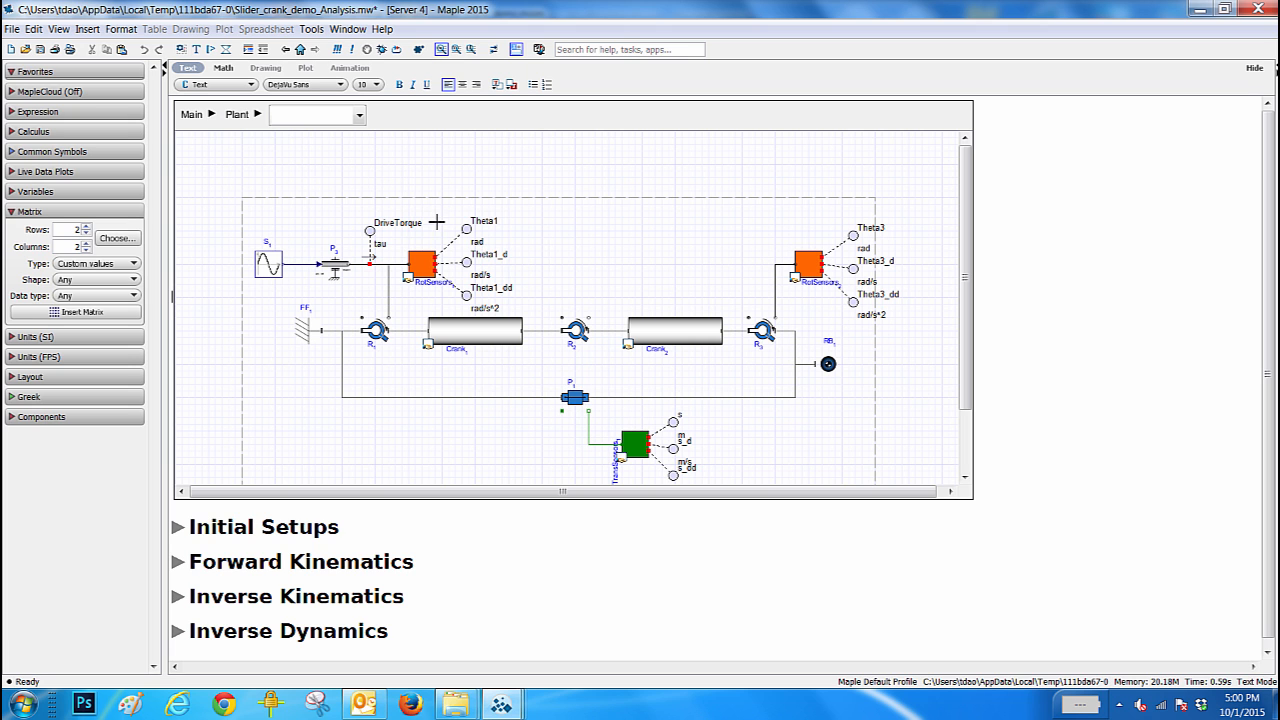
left_click_drag(966, 323, 966, 355)
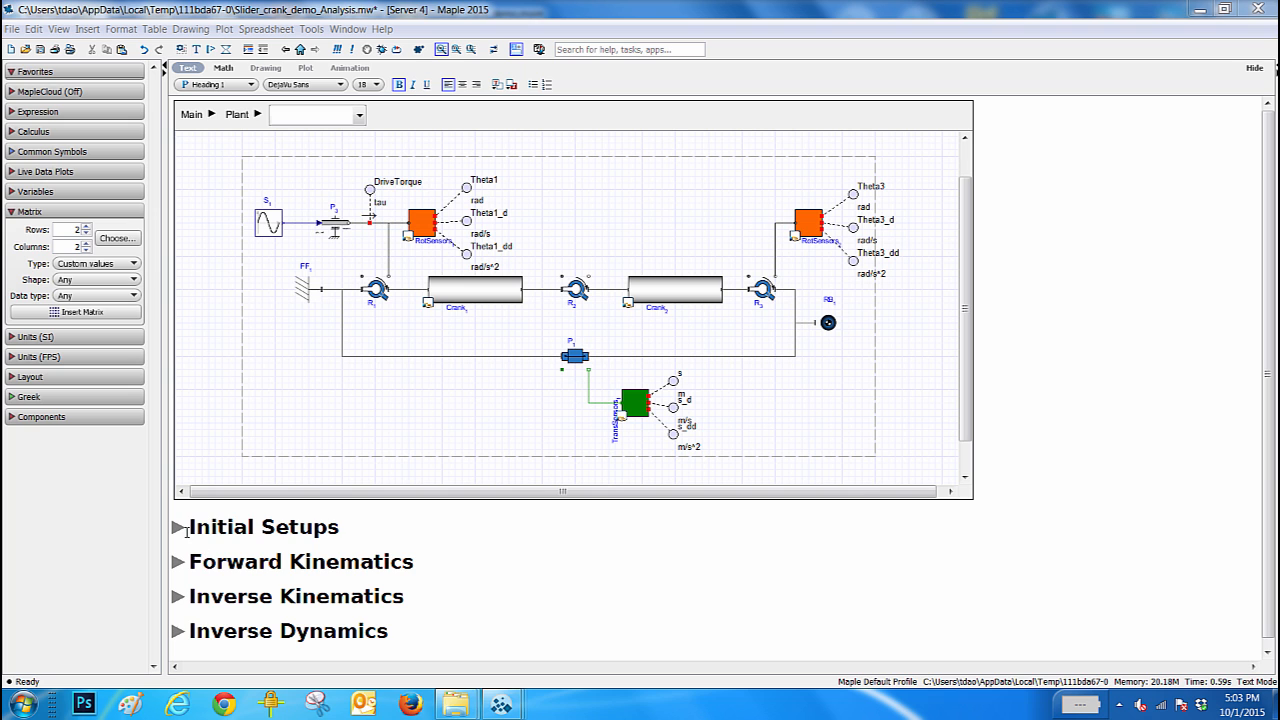
- Expand the Initial Setups section and execute the command loading the plots, CodeGeneration and MapleSim[Tools] packages
left_click(177, 527)
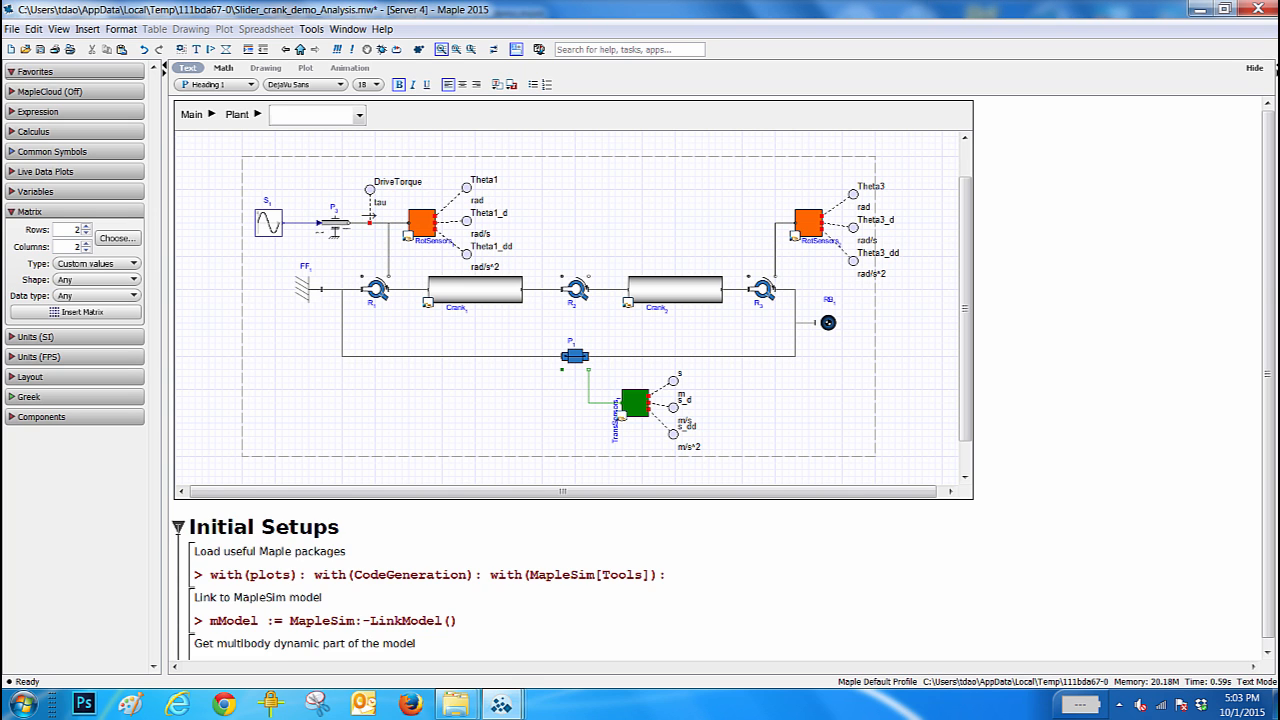
scroll(321, 545, "down", 5)
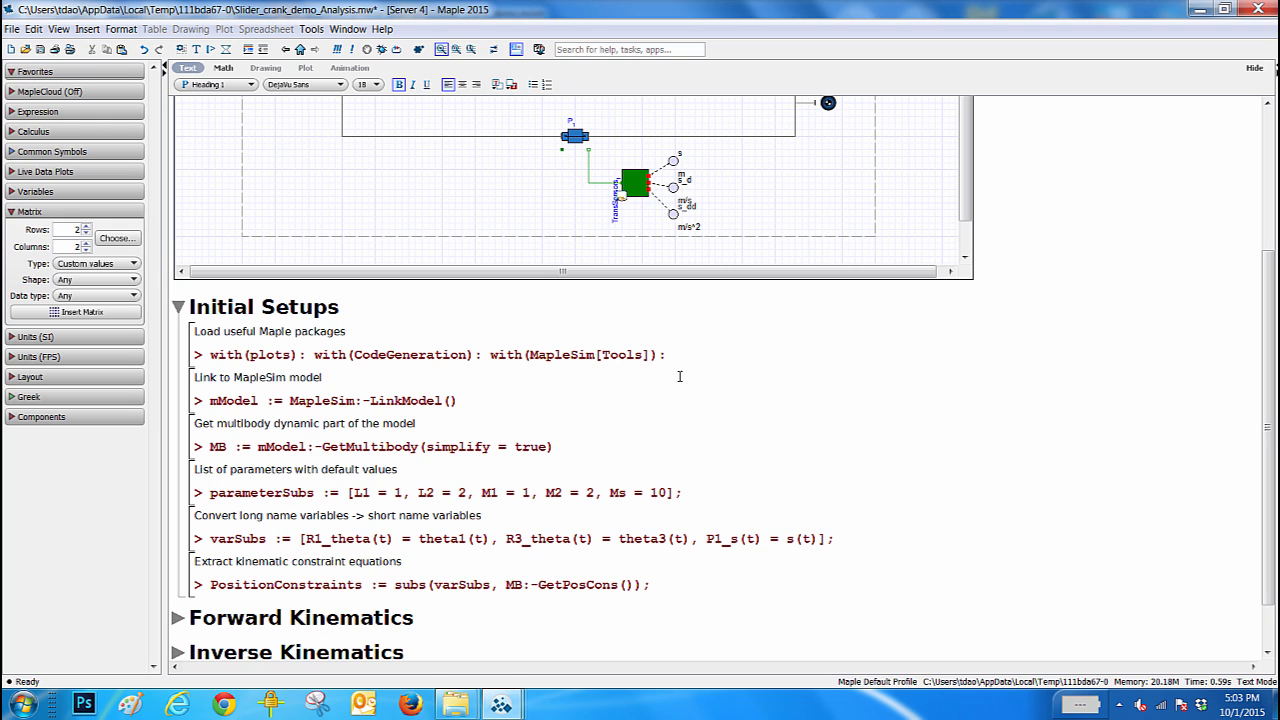
left_click(706, 355)
key("Return")
- Link the worksheet to the MapleSim model by executing the mModel := MapleSim:-LinkModel() command
left_click(477, 404)
scroll(476, 406, "down", 1)
scroll(476, 408, "down", 2)
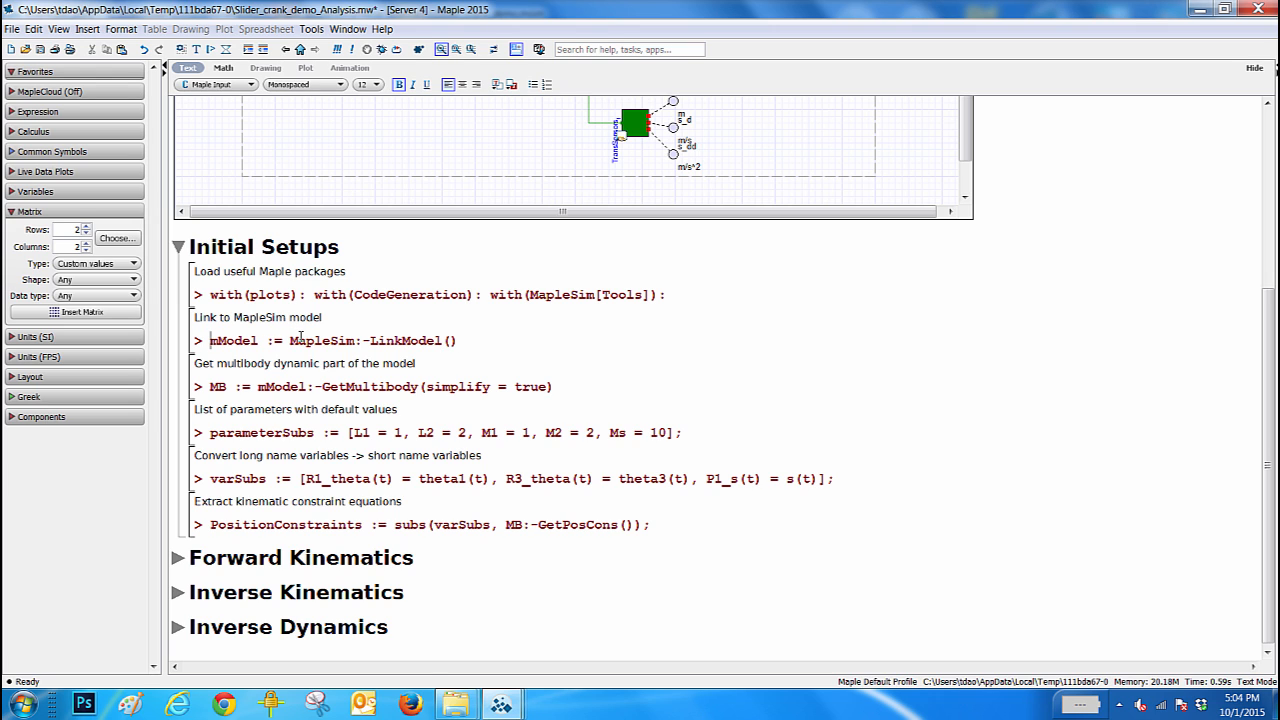
key("Return")
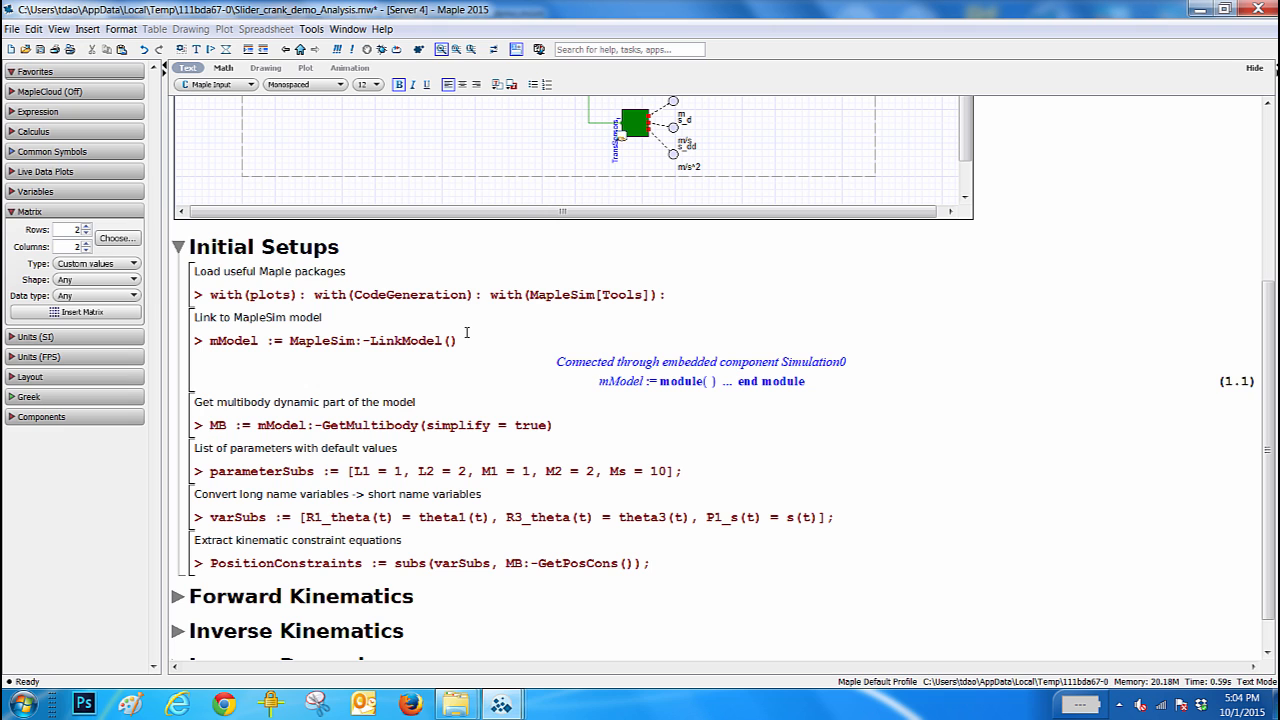
- Extract the model's multibody dynamics by executing MB := mModel:-GetMultibody(simplify = true), and view the full output
scroll(488, 366, "down", 1)
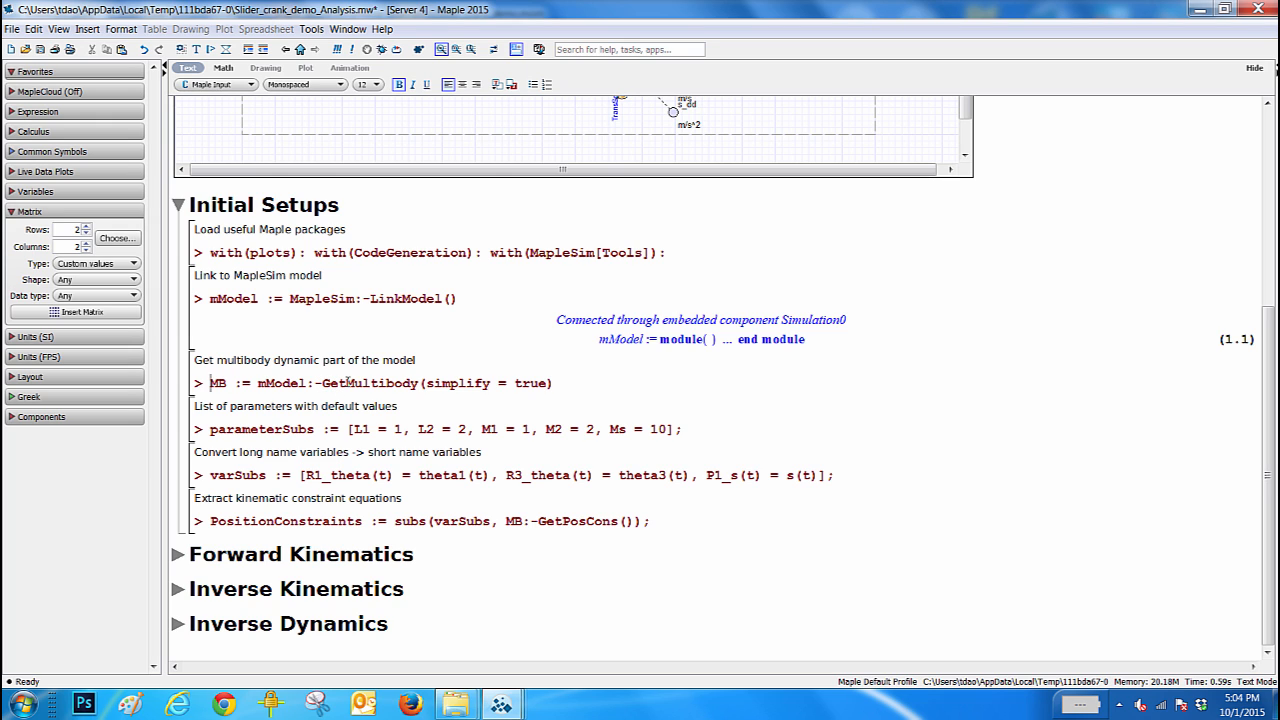
left_click(594, 378)
key("Return")
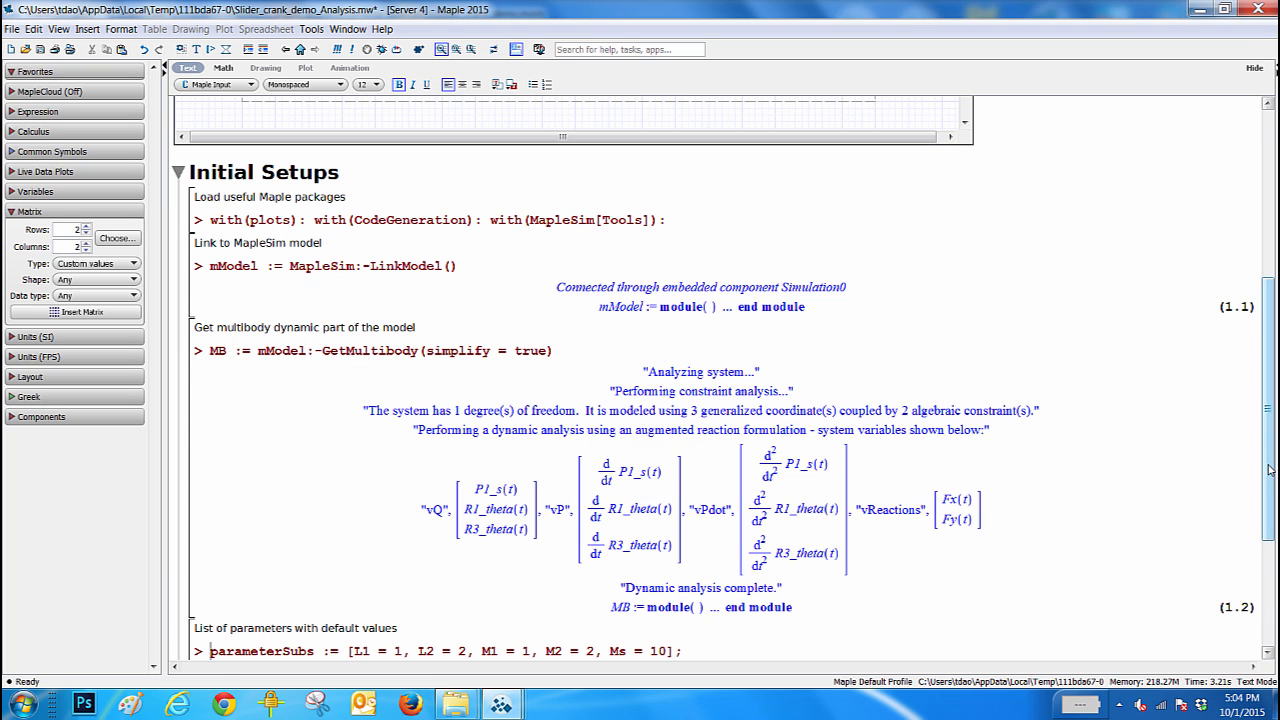
left_click_drag(1268, 470, 1264, 541)
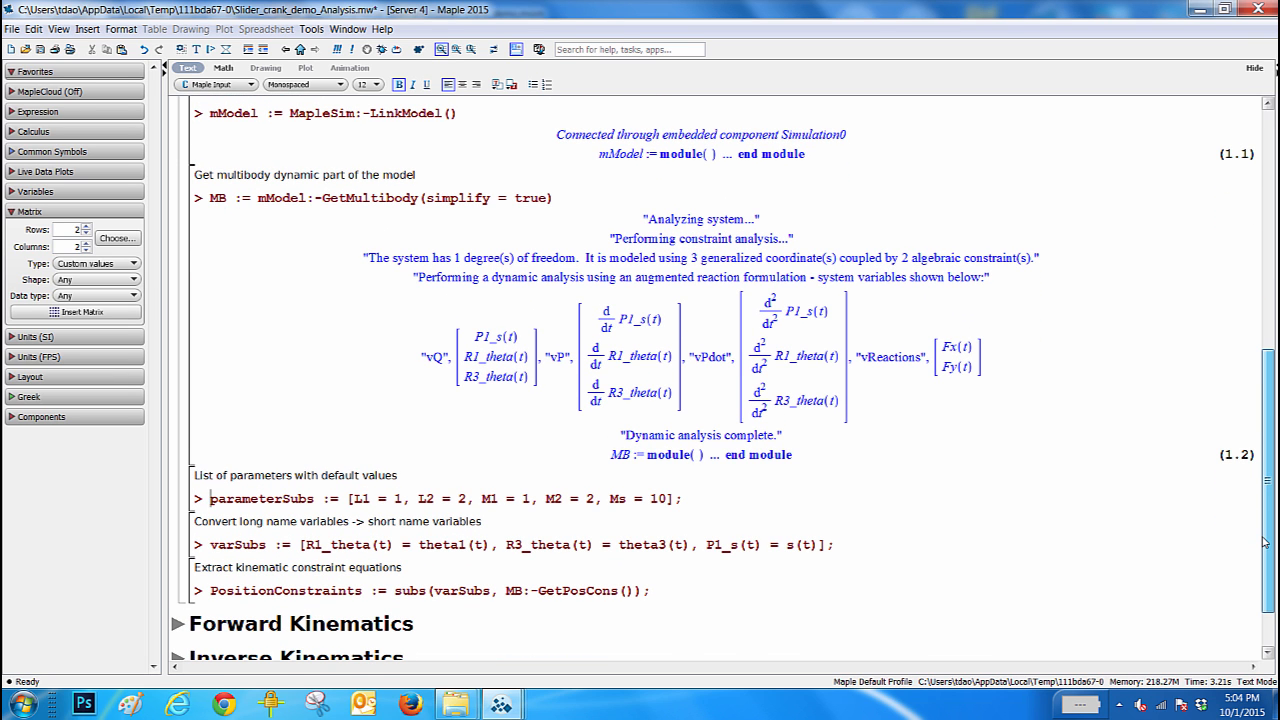